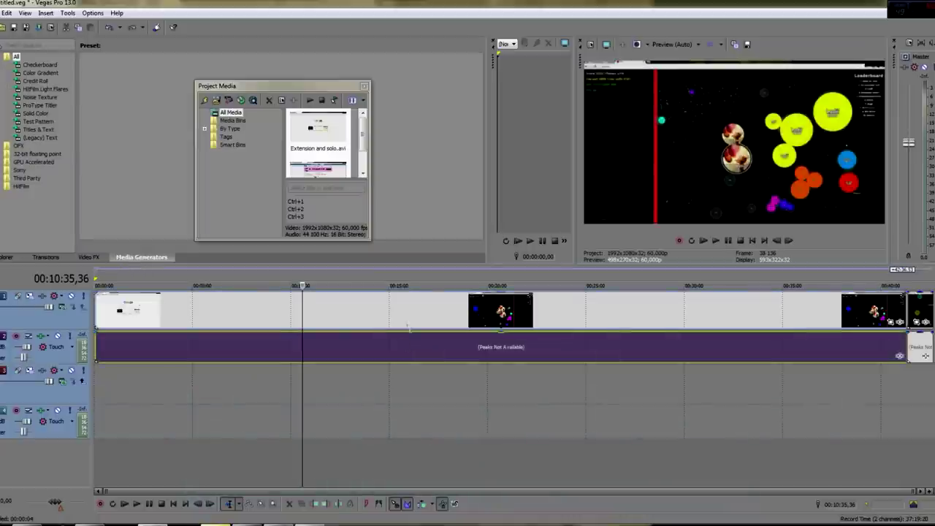
Step: Ungroup the audio from both video clips and delete their audio events, keeping only the video
key(Delete)
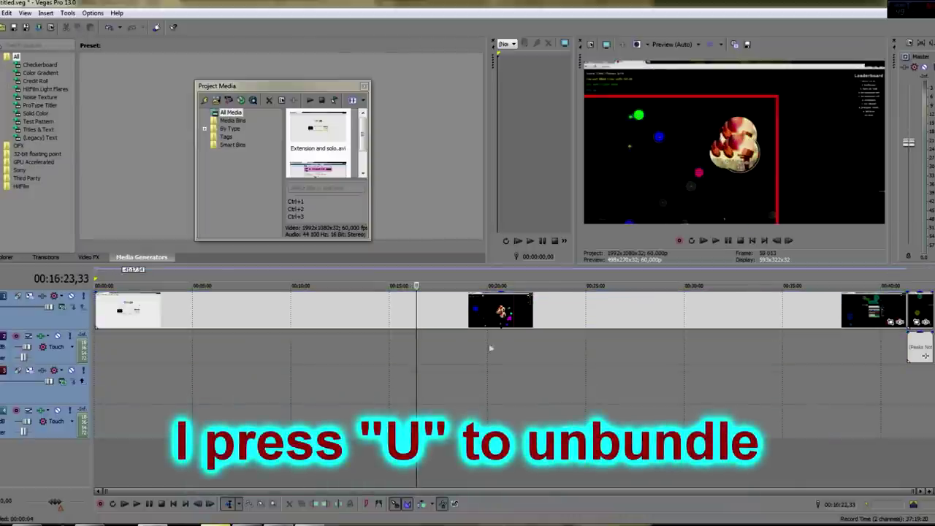
double_click(917, 352)
key(Delete)
key(ctrl+z)
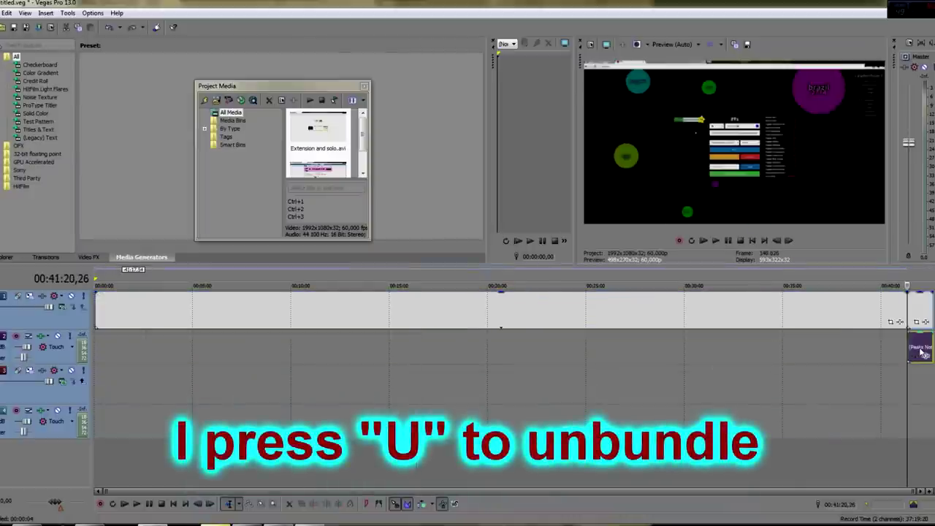
key(u)
key(Delete)
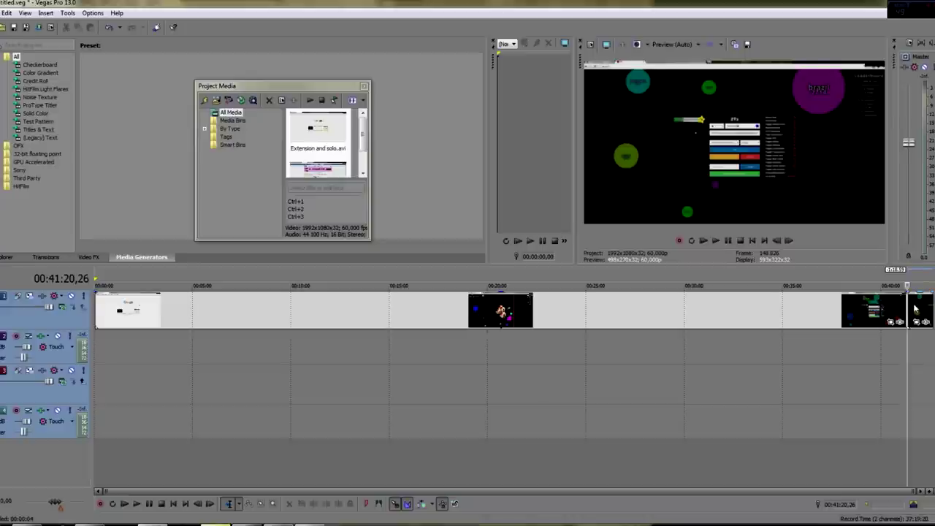
Step: Examine the opening of the short second clip frame by frame and return the playhead to its start
click(912, 307)
scroll(911, 308, up, 8)
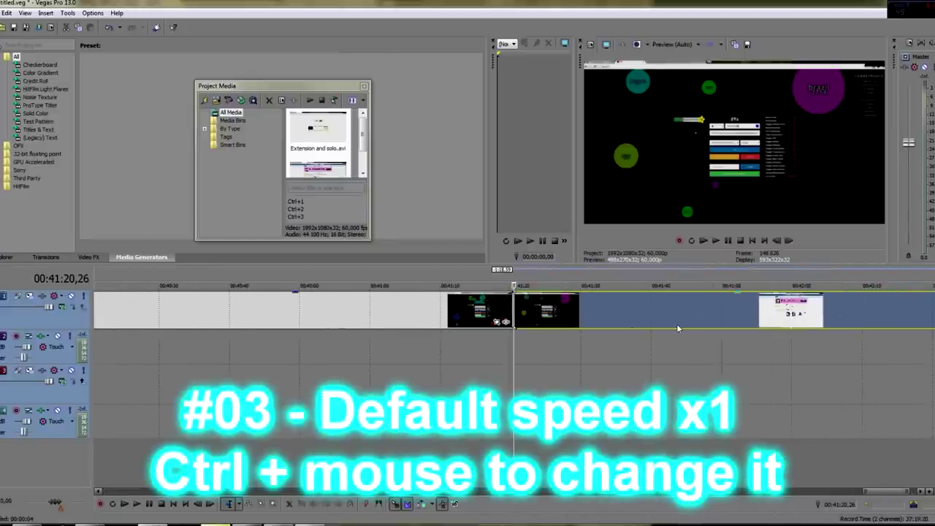
click(593, 305)
key(Left)
key(Left)
key(Left)
key(Left)
key(Left)
key(Left)
key(Left)
key(Left)
key(Left)
key(Left)
key(Left)
key(Left)
key(Left)
key(Left)
key(Left)
key(Left)
key(Left)
key(Left)
key(Left)
key(Left)
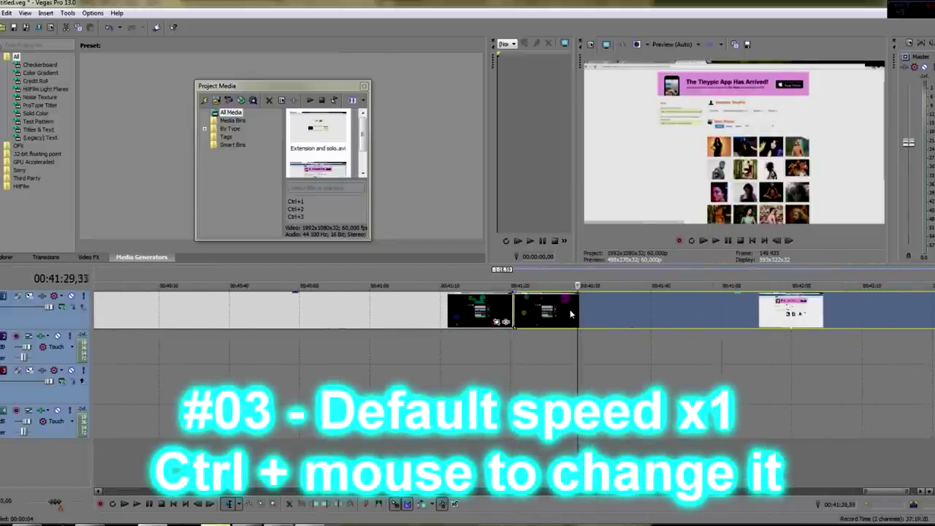
key(Left)
key(Left)
key(Left)
key(Left)
key(Left)
key(Left)
key(Left)
key(Left)
key(Left)
key(Left)
key(Left)
key(Left)
key(Left)
key(Left)
key(Left)
key(ctrl+alt+Left)
scroll(617, 312, down, 4)
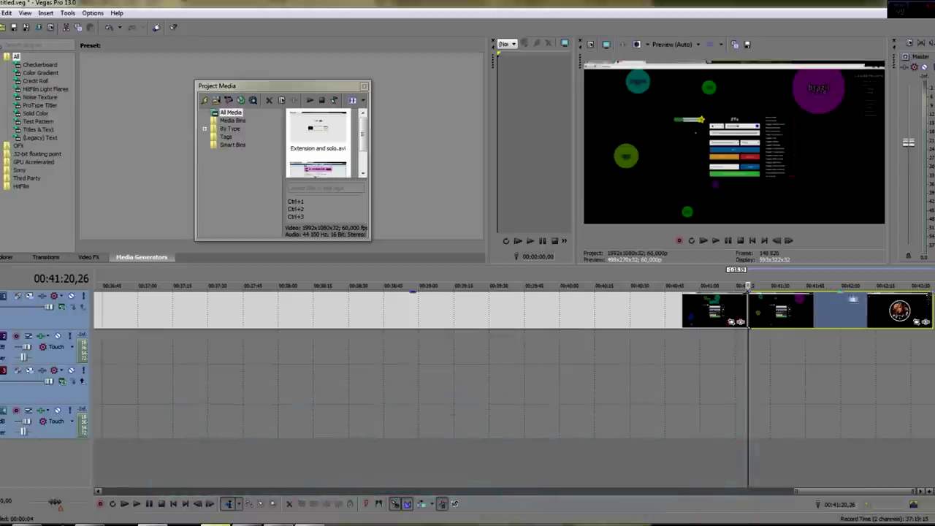
Step: Speed up the short second clip to x2 by time-compressing it so it ends at 00:42:00,03
click(841, 304)
key(s)
key(Delete)
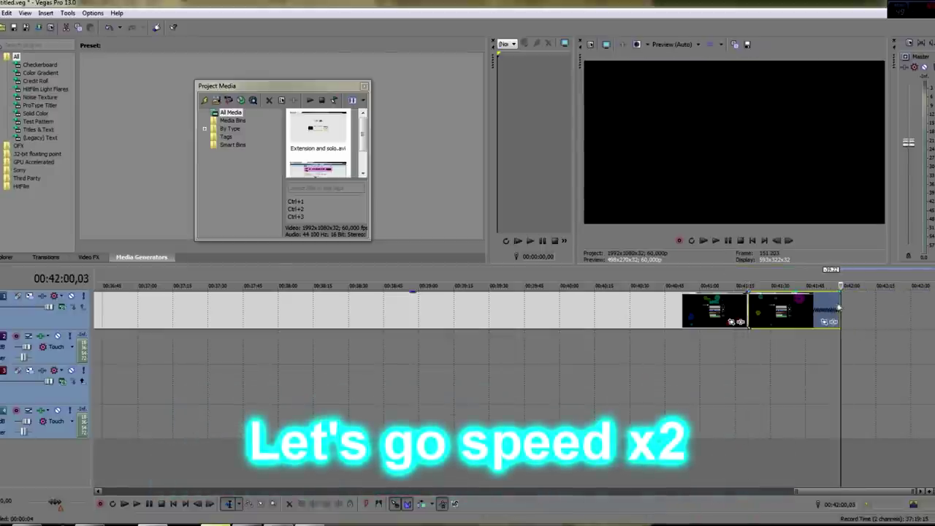
Step: Cut the sped-up second clip and place it at the very start of the timeline, ahead of the long clip
click(837, 325)
scroll(837, 326, up, 7)
key(Left)
key(Left)
key(Right)
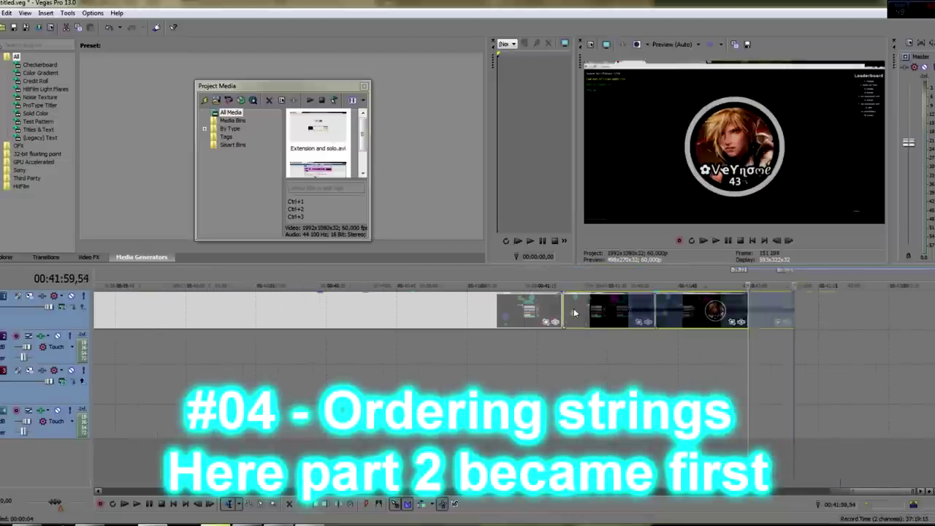
key(ctrl+x)
scroll(574, 313, down, 9)
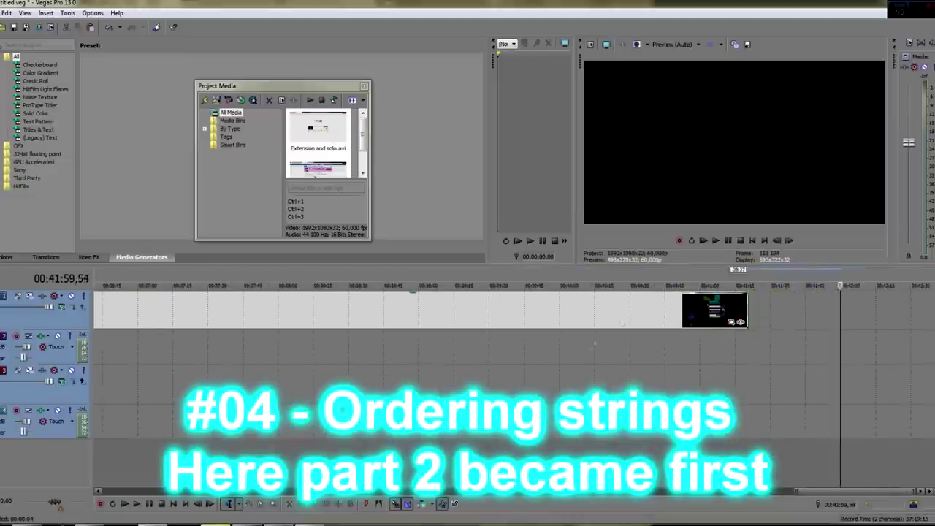
drag(273, 324, 468, 322)
click(95, 306)
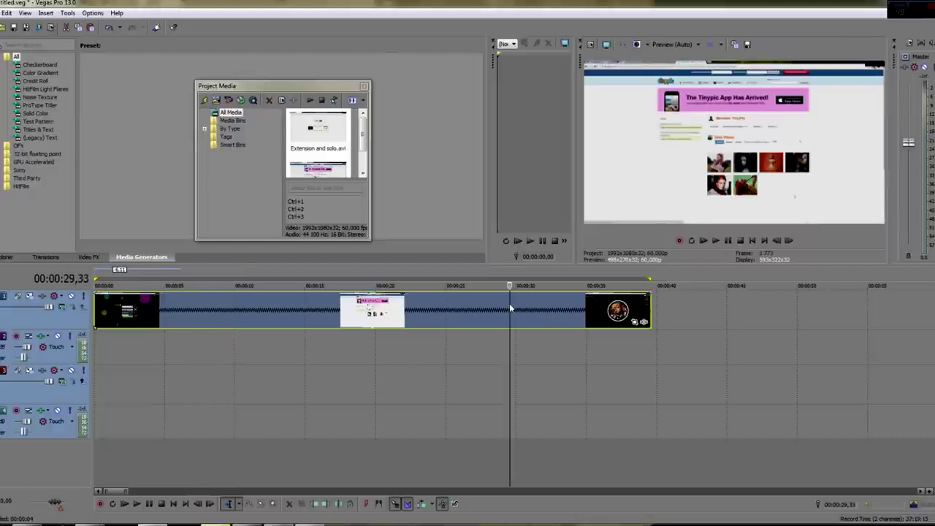
Step: Add a fade-out of about one second to the end of the short opening clip
click(482, 308)
click(439, 308)
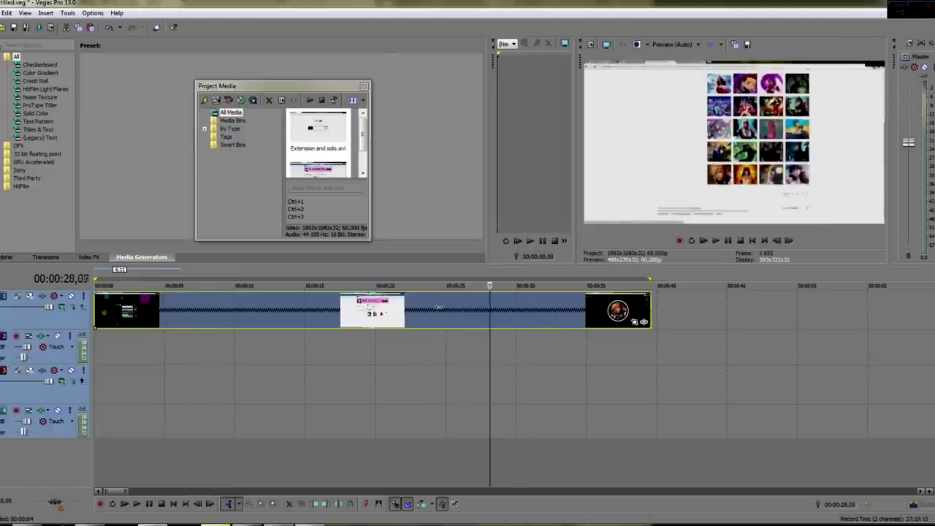
key(Left)
key(Left)
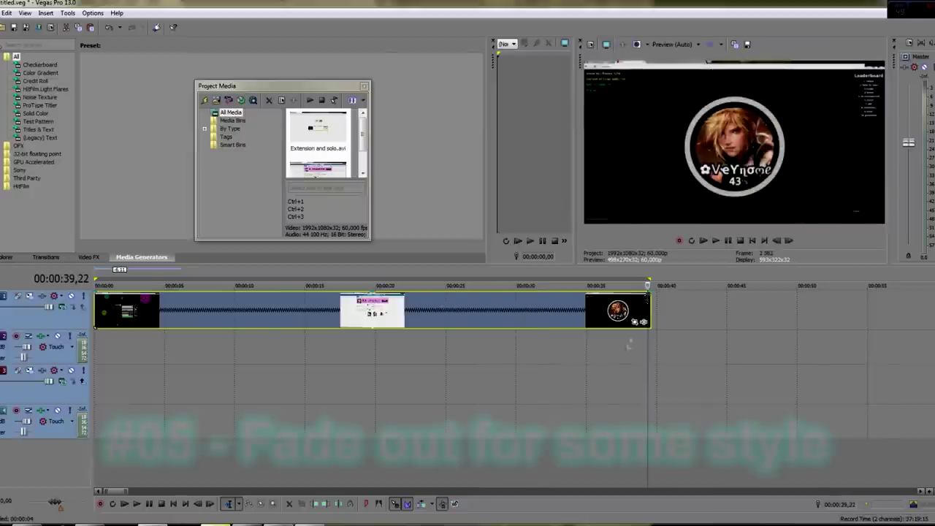
scroll(525, 311, up, 5)
drag(524, 294, 461, 297)
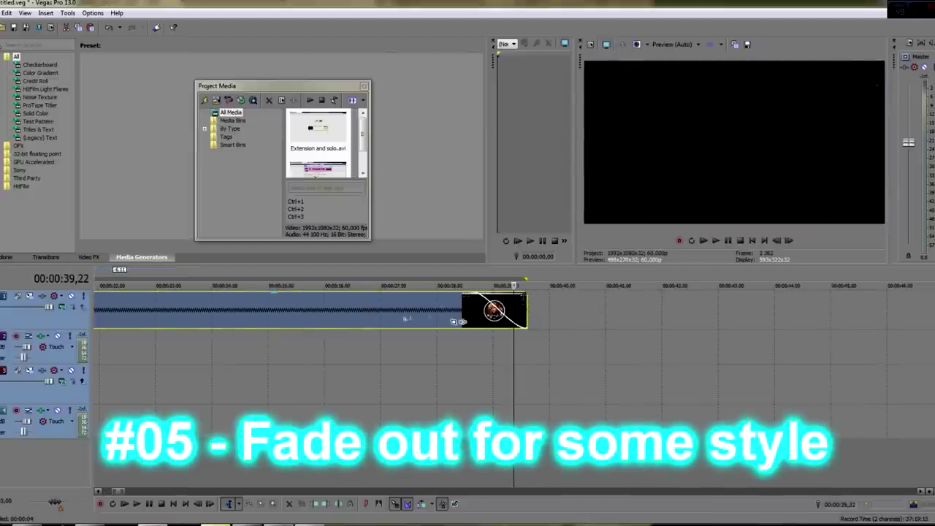
click(412, 306)
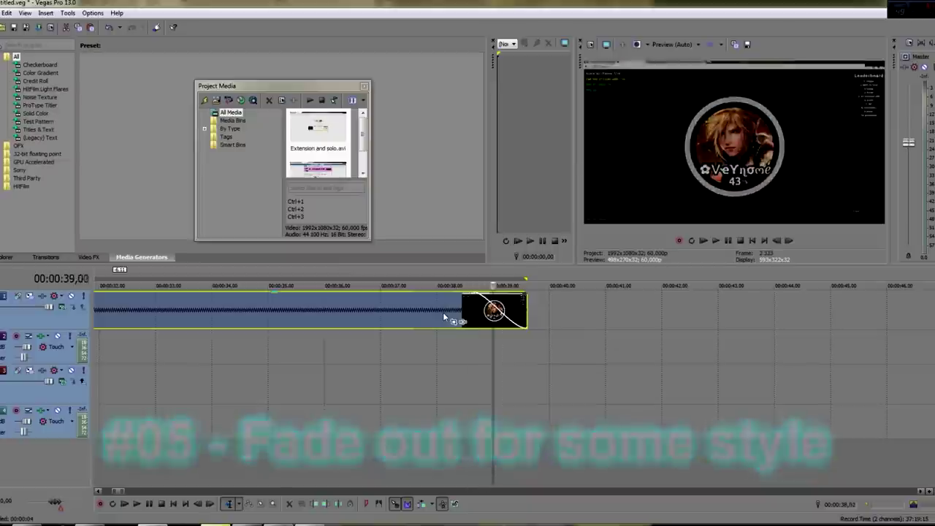
Step: Move the long clip directly behind the short opening clip, starting at 00:00:39,40
scroll(589, 323, down, 5)
scroll(588, 323, down, 5)
drag(637, 310, 187, 316)
scroll(585, 331, up, 3)
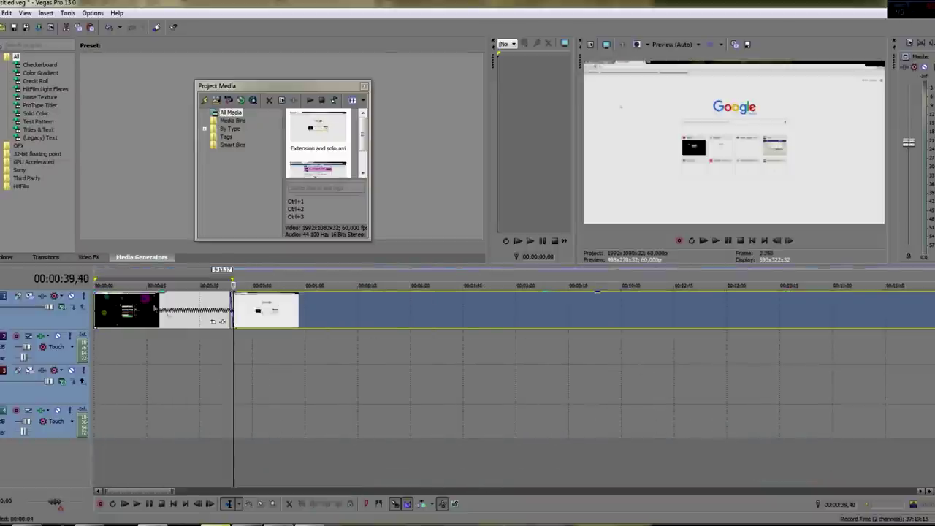
Step: Speed up the long clip by time-compressing it so it ends at 00:21:22,17
scroll(583, 326, down, 5)
click(444, 300)
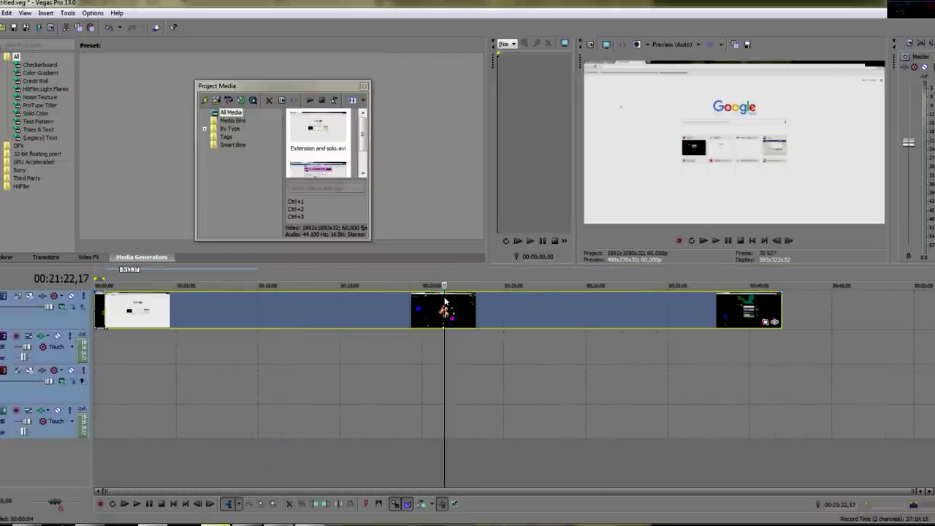
drag(780, 305, 444, 310)
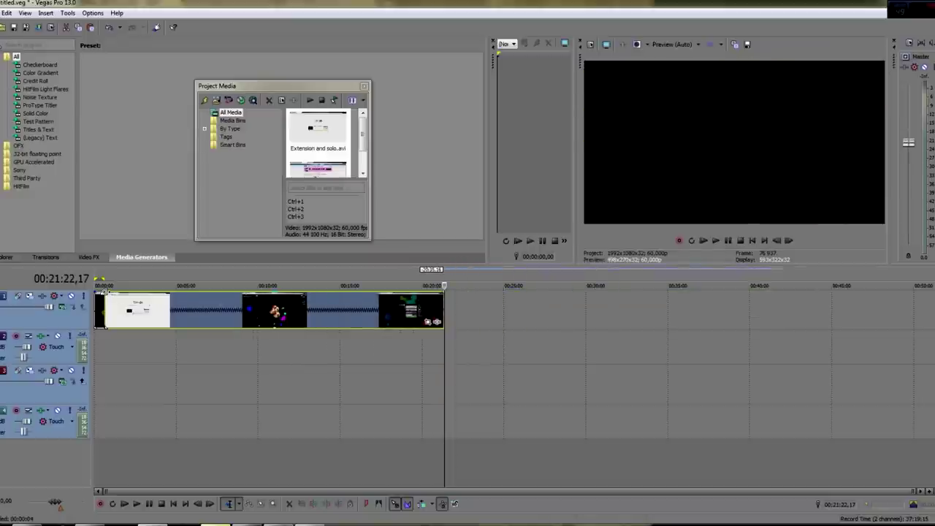
Step: Give the long clip a fade-in of 00:00:01,35 at its start and play back across the transition
scroll(128, 301, up, 3)
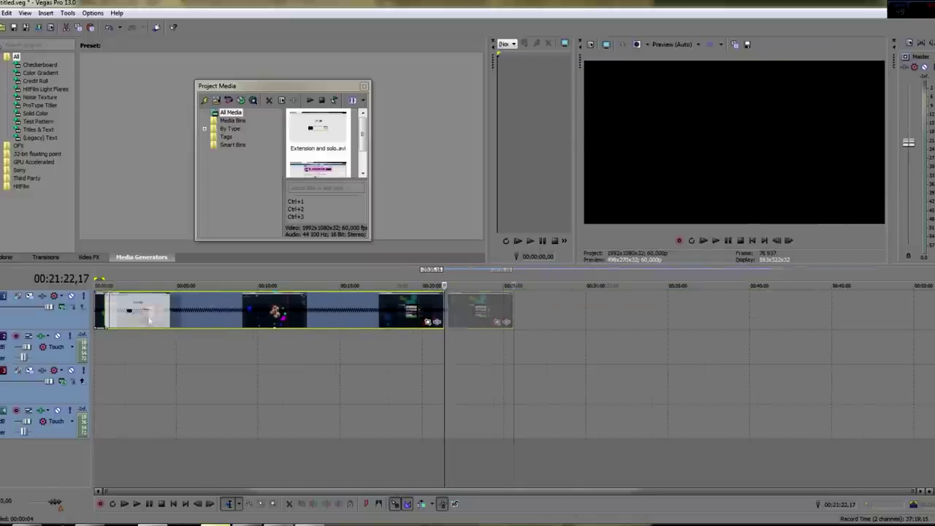
click(168, 306)
scroll(168, 307, down, 3)
click(115, 310)
scroll(117, 310, up, 9)
drag(219, 300, 29, 301)
click(112, 304)
scroll(111, 304, down, 4)
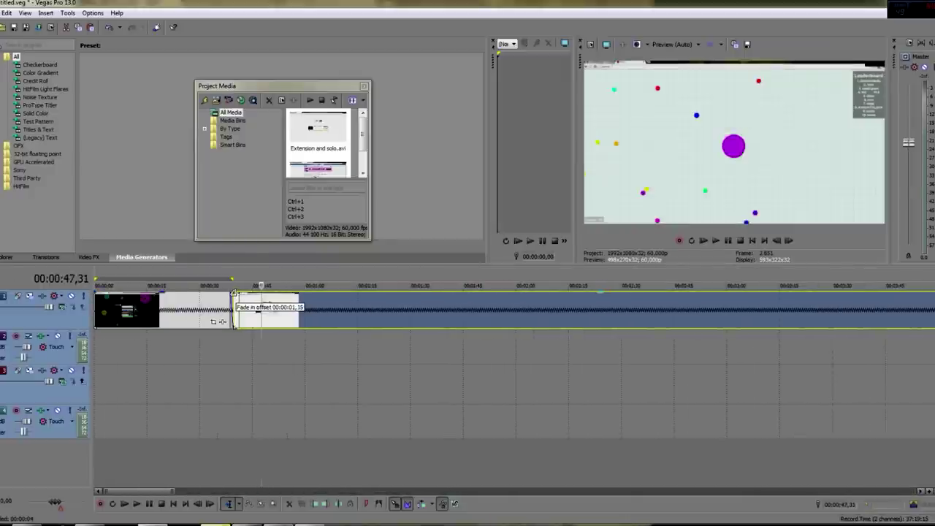
click(213, 304)
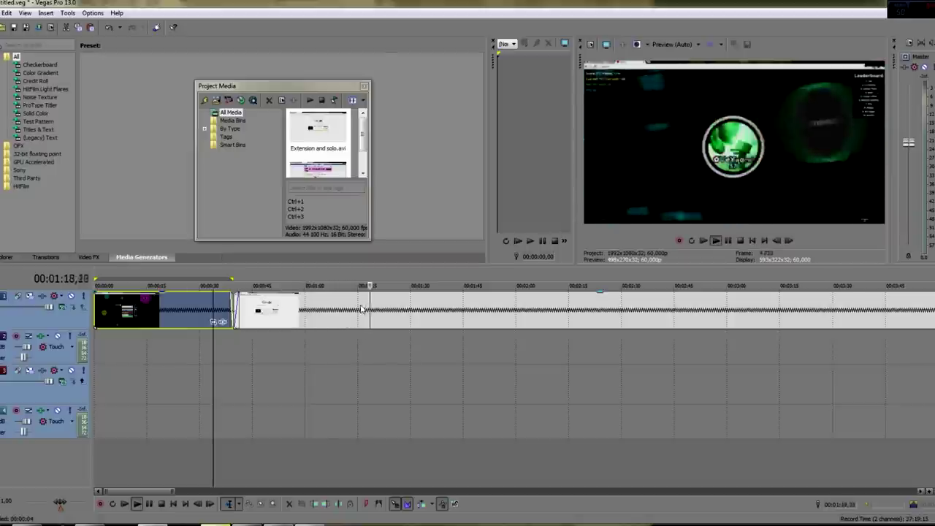
key(space)
Step: Search the long clip for the turning point that the music should match and split it at 00:01:45,28
scroll(361, 309, down, 3)
click(236, 309)
click(230, 307)
key(Left)
key(Left)
key(Left)
key(Left)
key(Left)
key(Left)
key(Left)
key(Left)
key(Left)
key(Left)
key(Left)
key(Left)
key(Left)
key(Left)
key(Left)
key(Left)
key(Left)
key(Left)
key(Left)
key(Left)
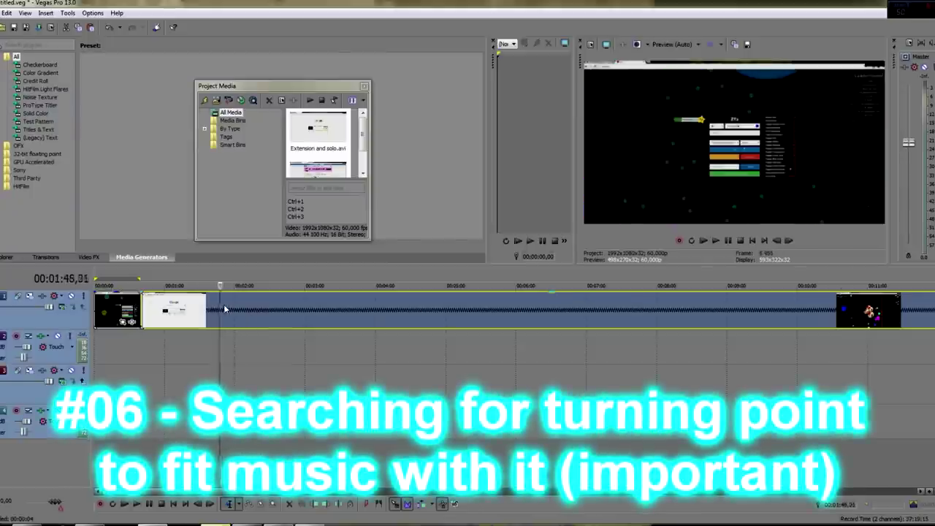
key(Right)
key(Left)
key(Right)
key(Right)
scroll(229, 307, up, 3)
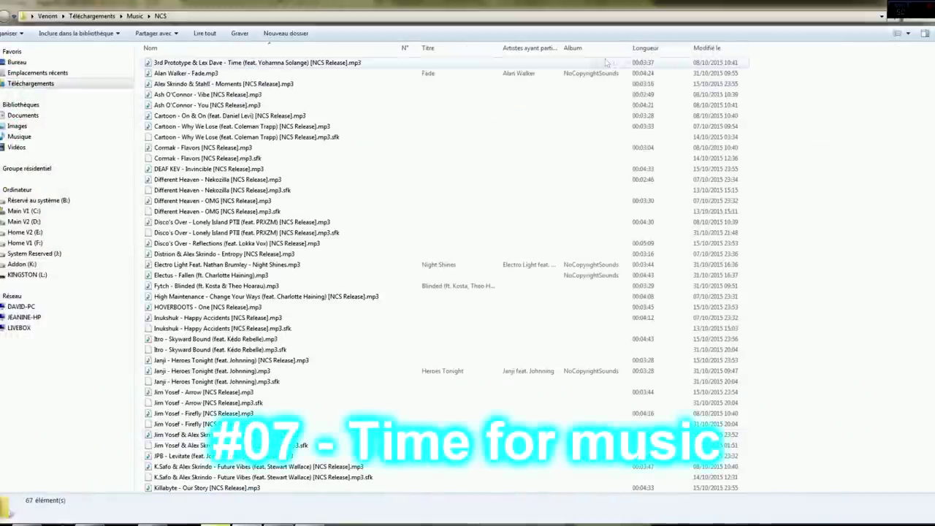
Step: Listen to "3rd Prototype & Lex Dave - Time" from the NCS music folder at about 01:16, and close the player
click(420, 64)
double_click(420, 64)
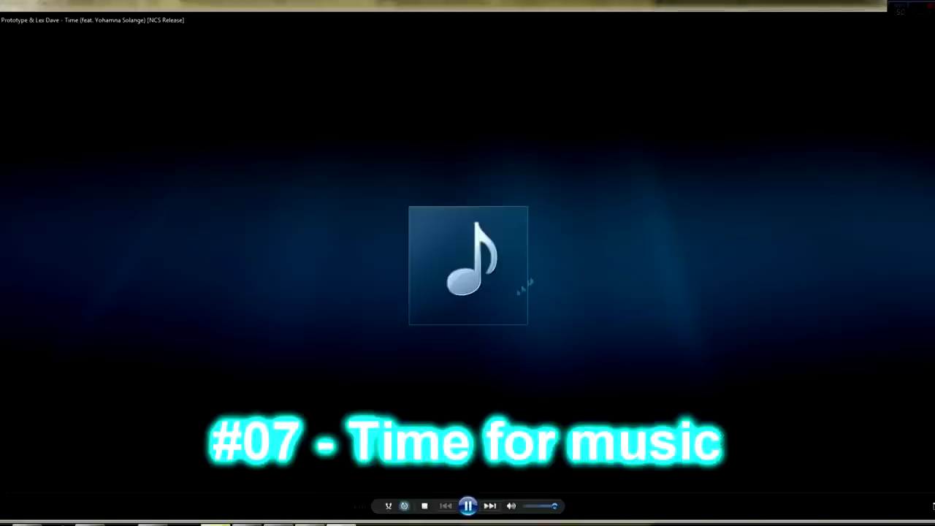
click(320, 491)
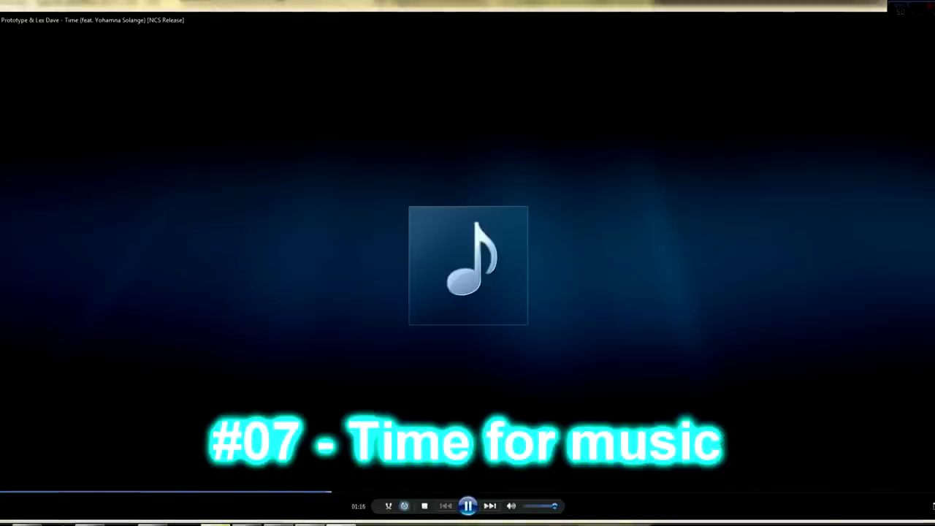
right_click(341, 525)
click(341, 505)
Step: Listen to a later part of "Ash O'Connor - You [NCS Release].mp3" and close the player
click(333, 128)
double_click(302, 109)
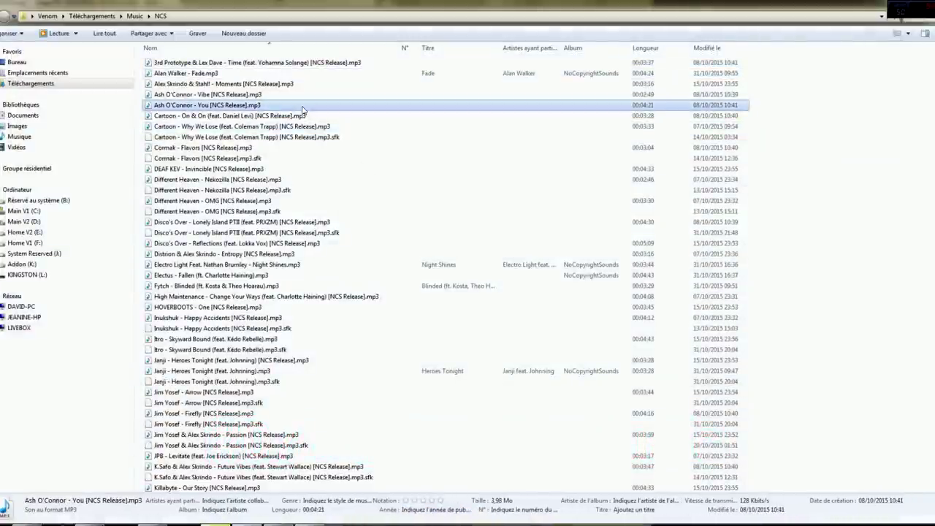
click(324, 492)
right_click(341, 525)
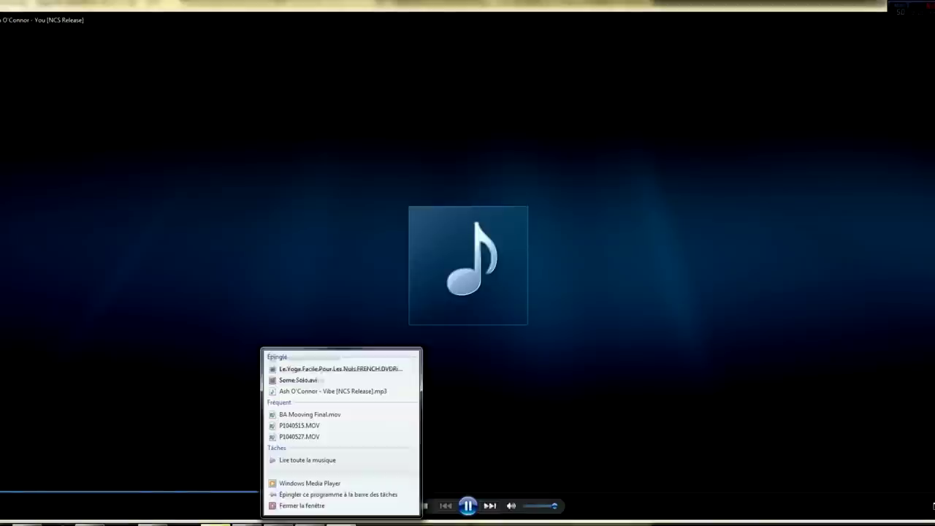
click(346, 506)
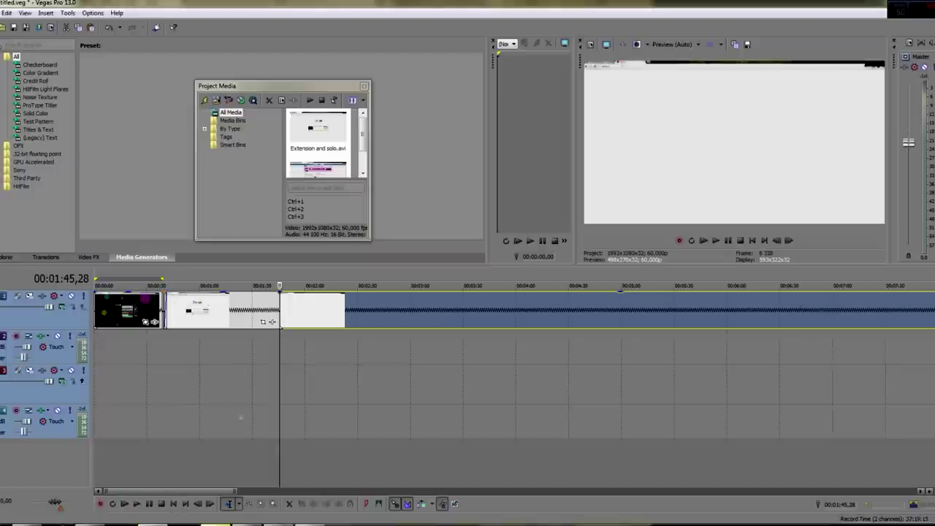
Step: Place "Ash O'Connor - You [NCS Release].mp3" on audio track 2 from about 00:01:08 and play it near the clip split
drag(232, 353, 216, 344)
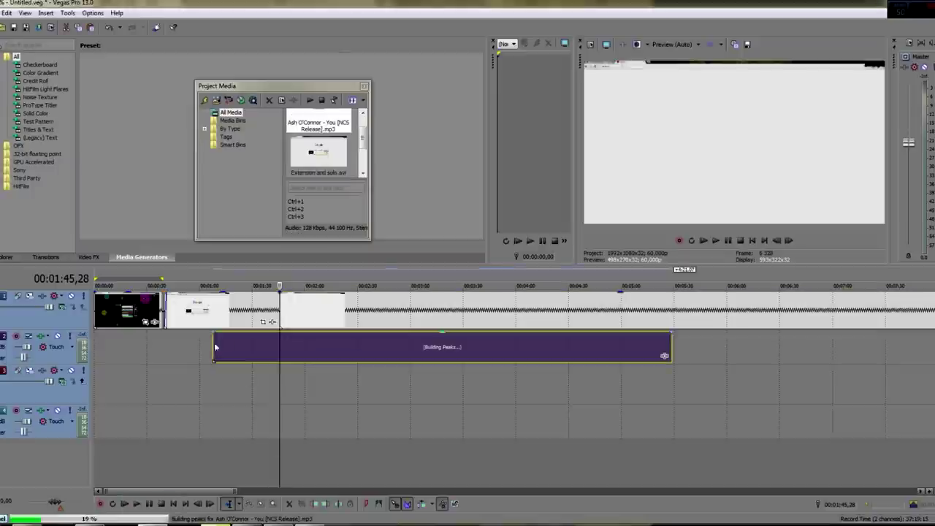
key(space)
double_click(270, 347)
click(270, 347)
scroll(303, 349, up, 3)
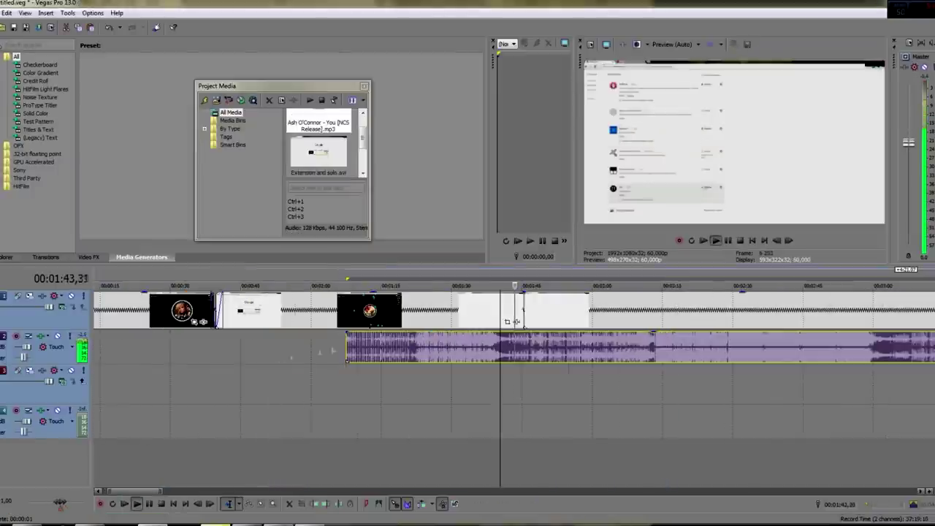
Step: Reposition the music event to begin at the timeline's start and put the playhead at its drop, 00:01:20,21
drag(346, 352, 516, 360)
scroll(516, 360, down, 3)
drag(442, 357, 263, 357)
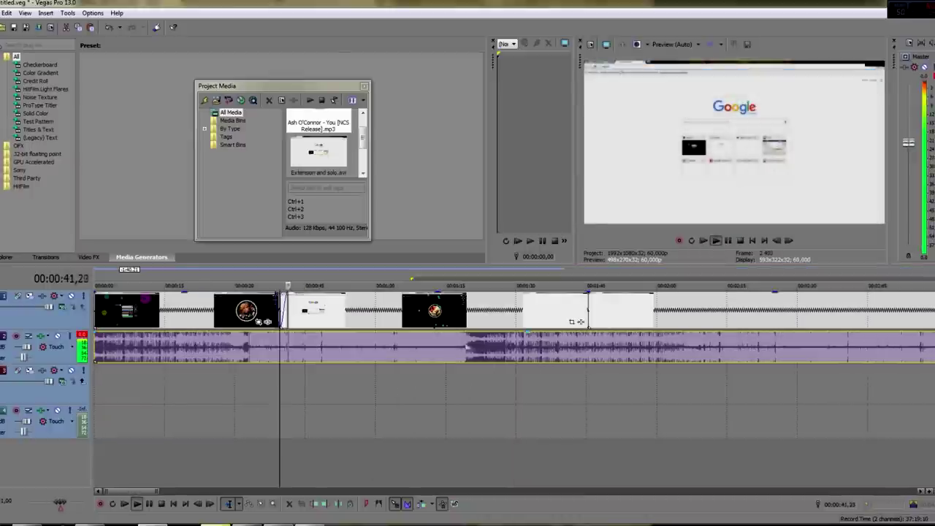
click(582, 345)
click(471, 342)
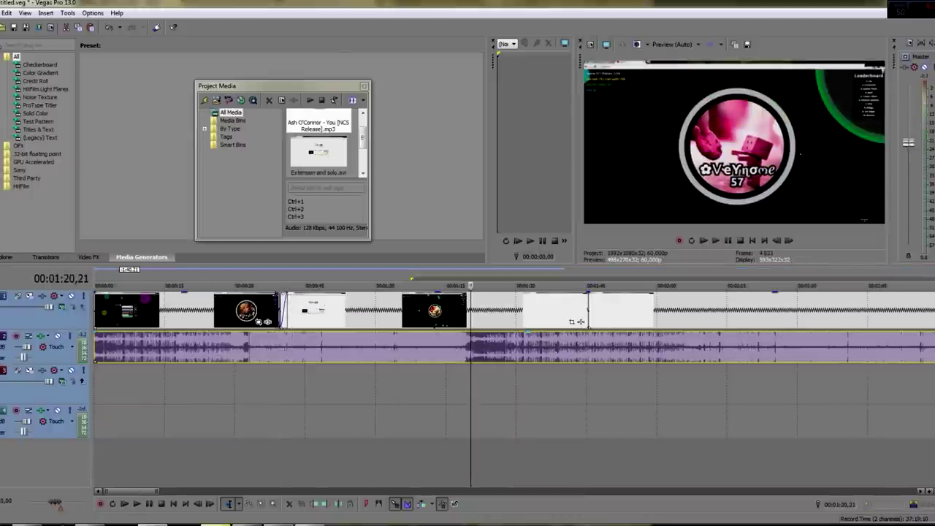
Step: Cut the music just after its drop and shift the first part so it ends at the 00:01:45,28 clip split
scroll(530, 349, up, 3)
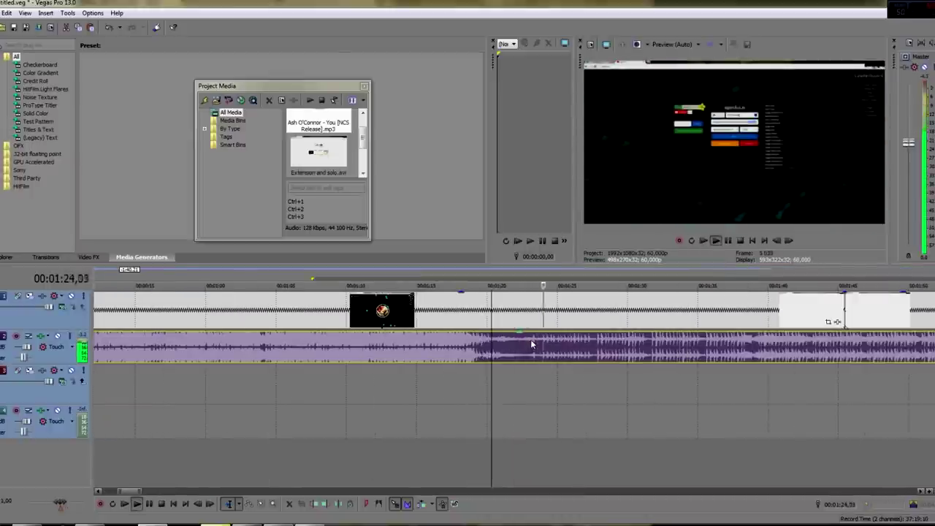
right_click(532, 344)
click(538, 355)
scroll(538, 356, down, 6)
drag(208, 349, 248, 349)
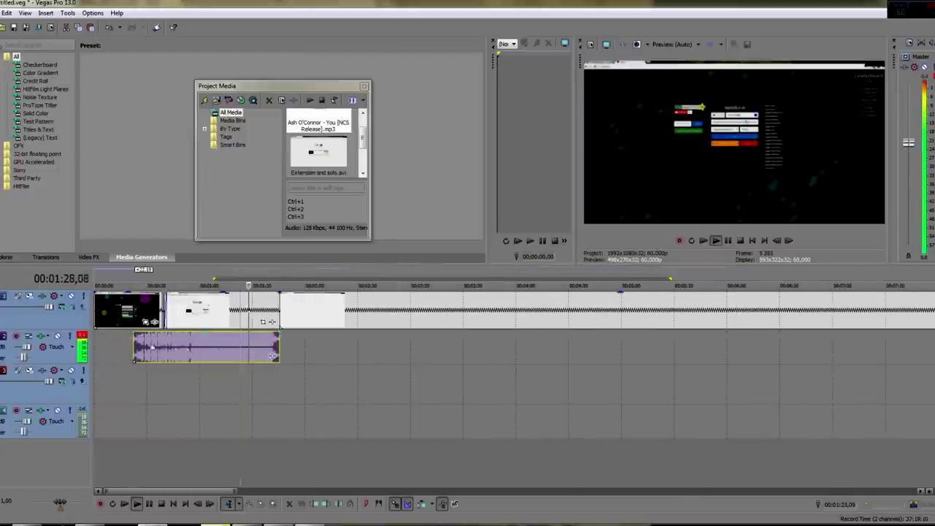
Step: Extend the music's beginning back to the timeline's start and set the loop region over the whole music event
click(95, 349)
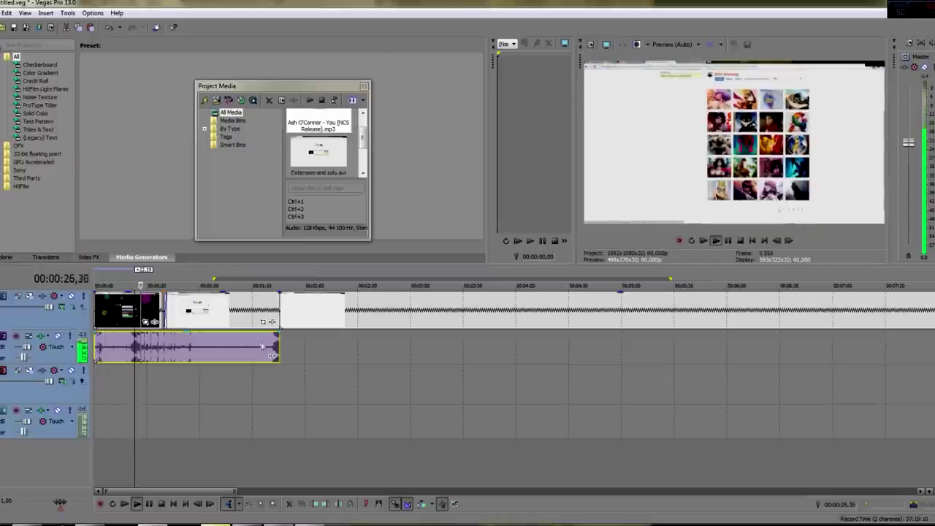
double_click(159, 347)
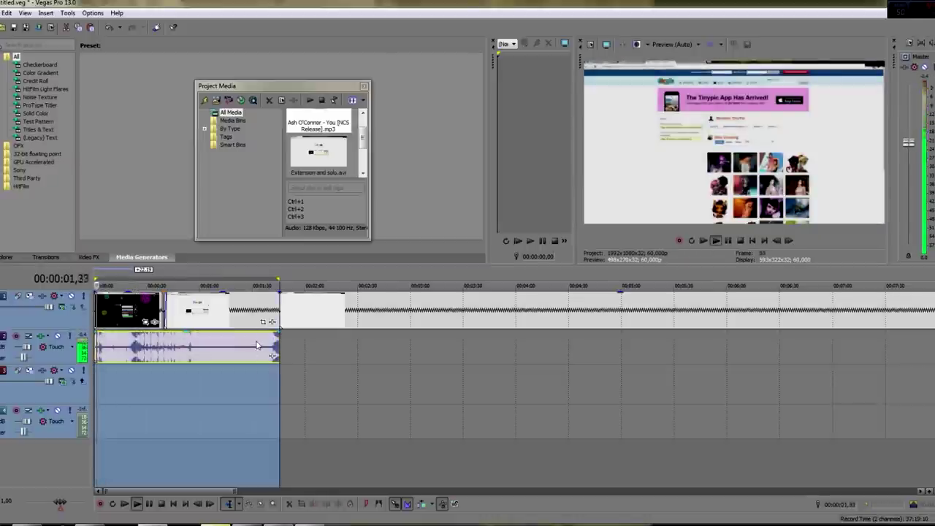
Step: Add a fade-out to the end of the music before the 00:01:45,28 clip split and play it back
click(275, 343)
scroll(275, 343, up, 3)
mouse_move(491, 336)
mouse_down()
mouse_move(464, 333)
mouse_move(488, 345)
mouse_up()
click(458, 346)
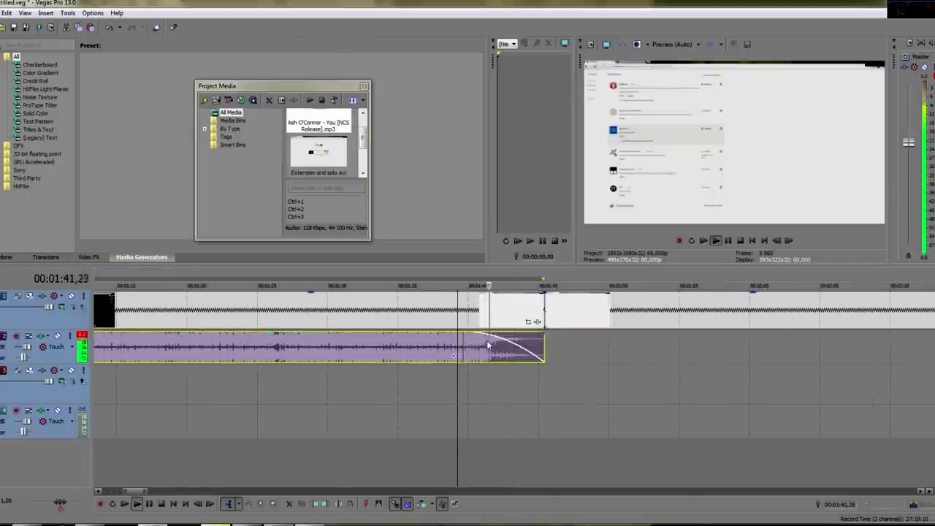
scroll(620, 363, down, 6)
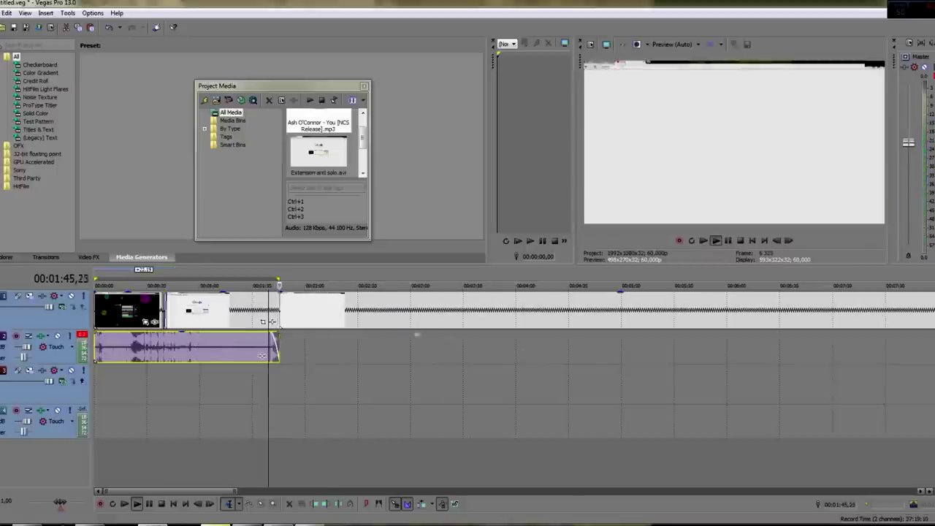
key(space)
Step: Find the transition in the long gameplay clip and split the clip at 00:06:16,54
click(324, 311)
scroll(325, 311, down, 2)
click(380, 310)
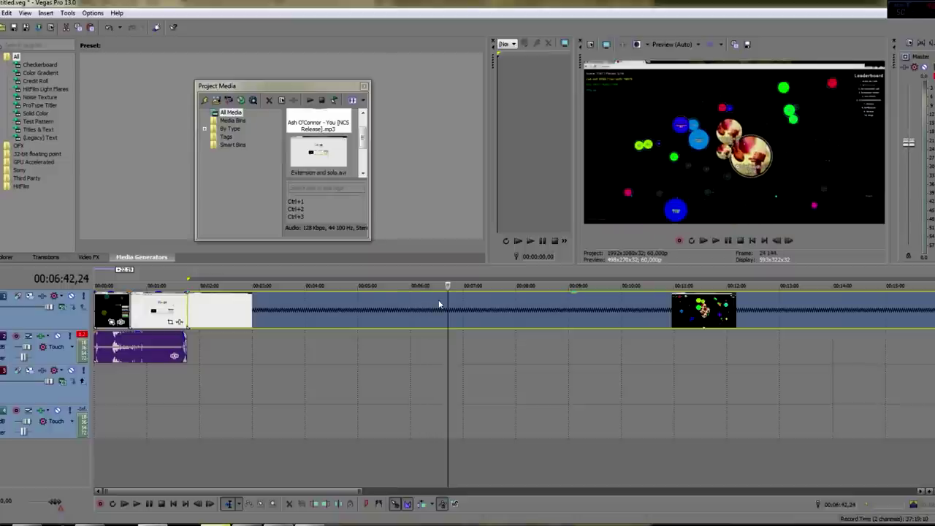
key(Left)
key(Left)
key(Left)
key(Left)
key(Left)
key(Left)
key(Left)
key(Left)
key(Left)
key(Left)
key(Left)
key(Left)
key(Left)
key(Left)
key(Left)
key(Left)
key(Left)
key(Left)
key(Left)
key(Left)
key(Left)
key(Left)
key(Left)
key(Left)
key(Left)
key(Left)
key(Left)
key(Left)
key(Left)
key(Left)
key(Left)
key(Left)
key(Left)
key(Left)
key(Right)
key(Right)
key(Right)
scroll(420, 316, up, 3)
scroll(420, 316, up, 1)
right_click(516, 315)
click(519, 350)
scroll(432, 318, down, 4)
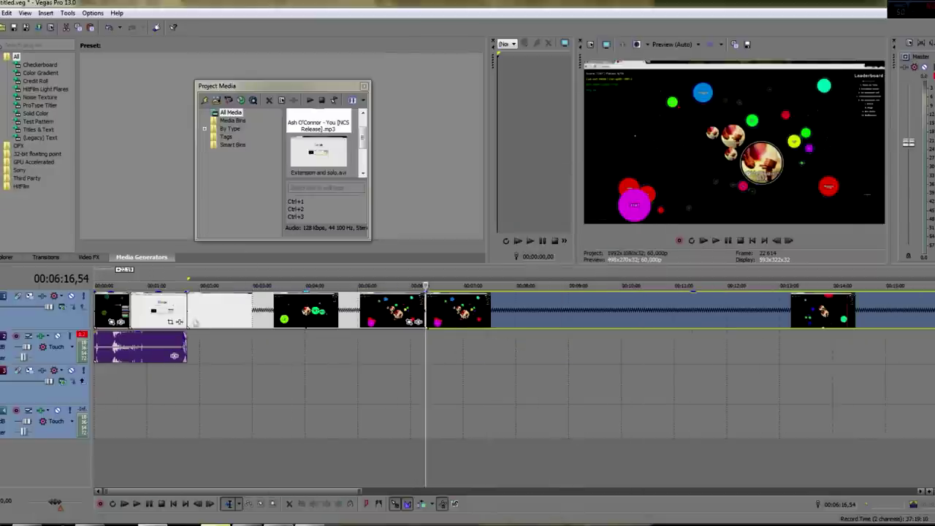
Step: Return the playhead to the 00:01:45,28 split and preview "DEAF KEV - Invincible [NCS Release].mp3" from the NCS music folder
click(186, 312)
scroll(247, 351, up, 5)
scroll(248, 352, down, 4)
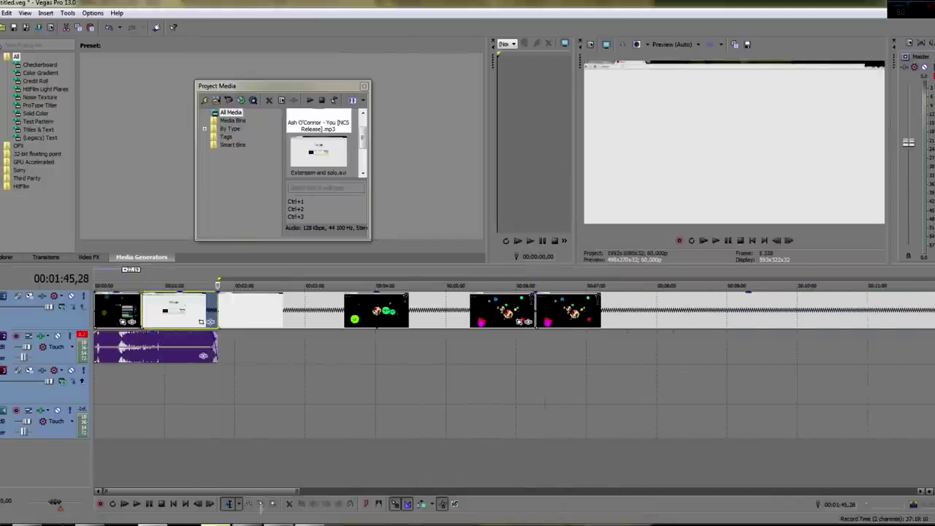
click(259, 523)
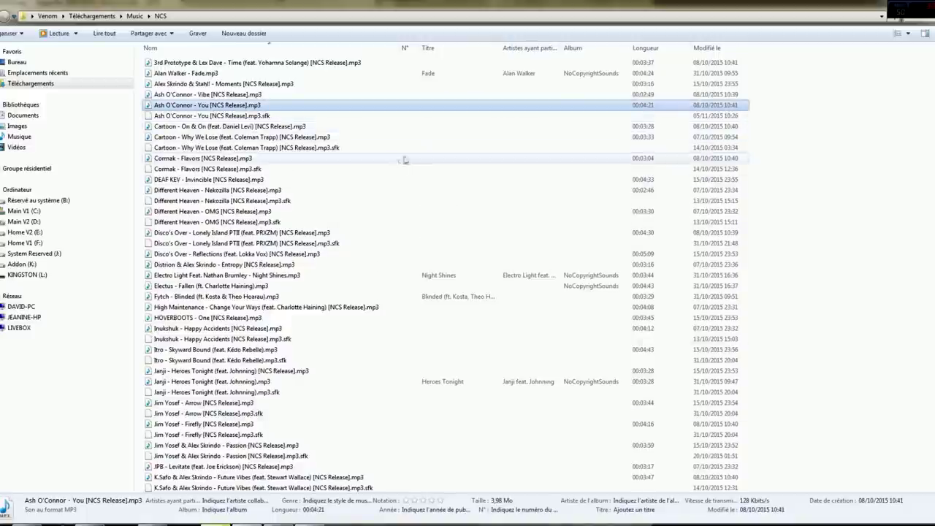
double_click(305, 179)
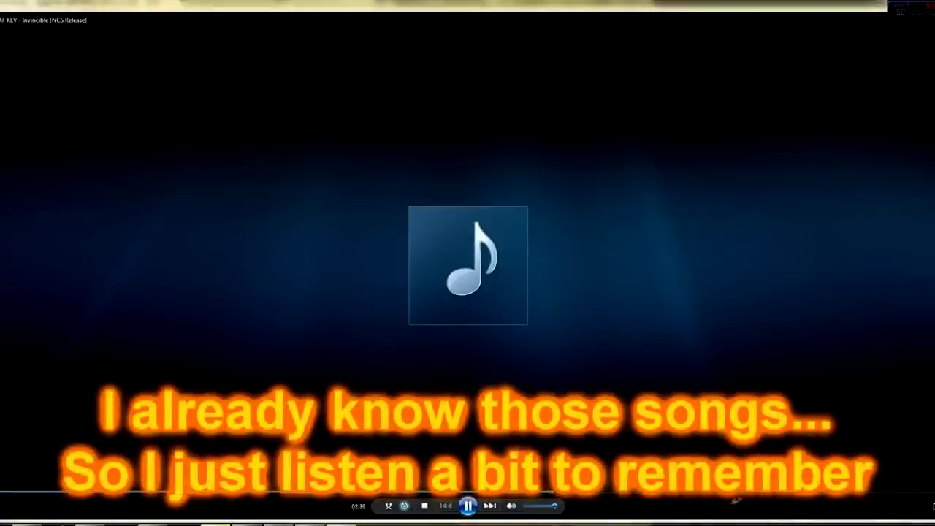
right_click(342, 524)
click(342, 505)
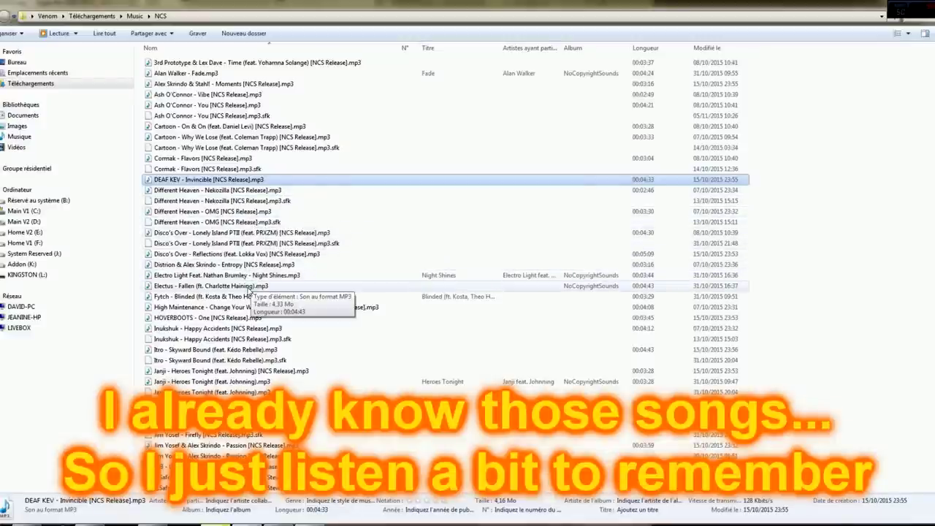
Step: Preview "Electus - Fallen (ft. Charlotte Haining).mp3" and "High Maintenance - Change Your Ways", closing the player at the end
double_click(248, 286)
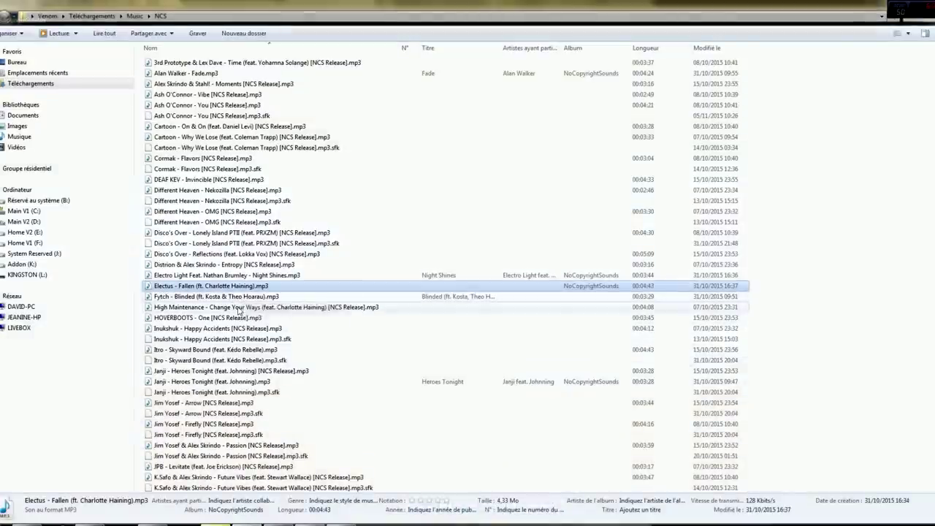
double_click(244, 307)
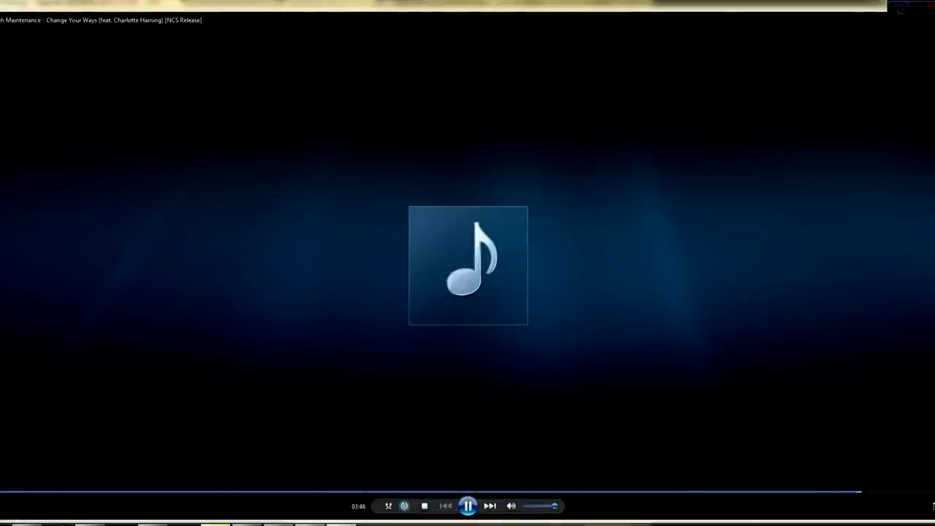
right_click(341, 524)
click(334, 506)
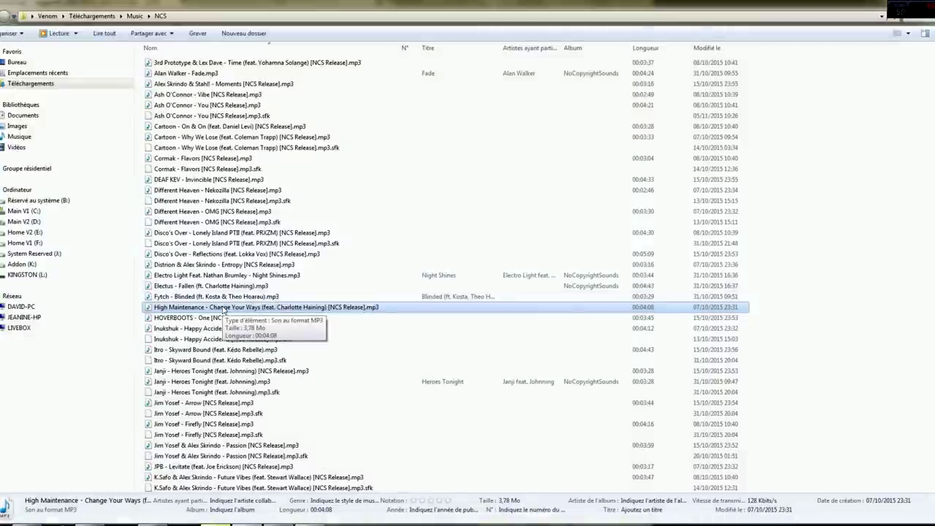
Step: Add "DEAF KEV - Invincible" and "High Maintenance - Change Your Ways" to audio track 2, starting at about 00:03:35
drag(226, 287, 233, 176)
click(351, 348)
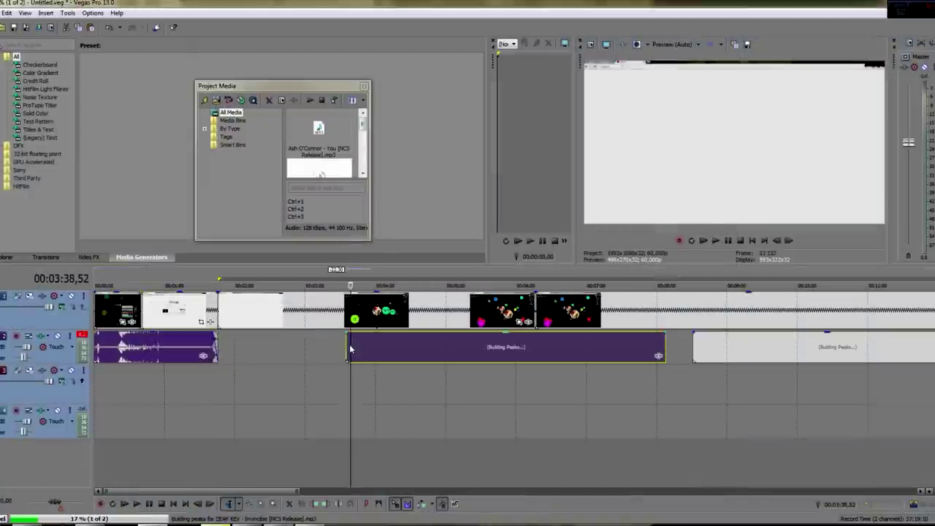
right_click(461, 352)
click(495, 517)
click(558, 75)
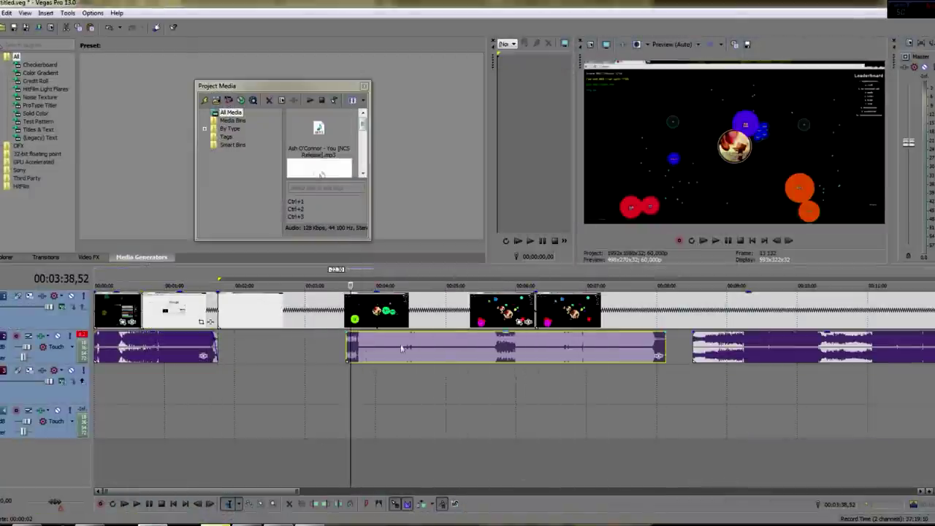
Step: Move the Invincible music event to begin at the 00:01:45,28 clip split and play it from there
double_click(388, 352)
double_click(389, 354)
drag(390, 355, 282, 355)
drag(349, 348, 331, 348)
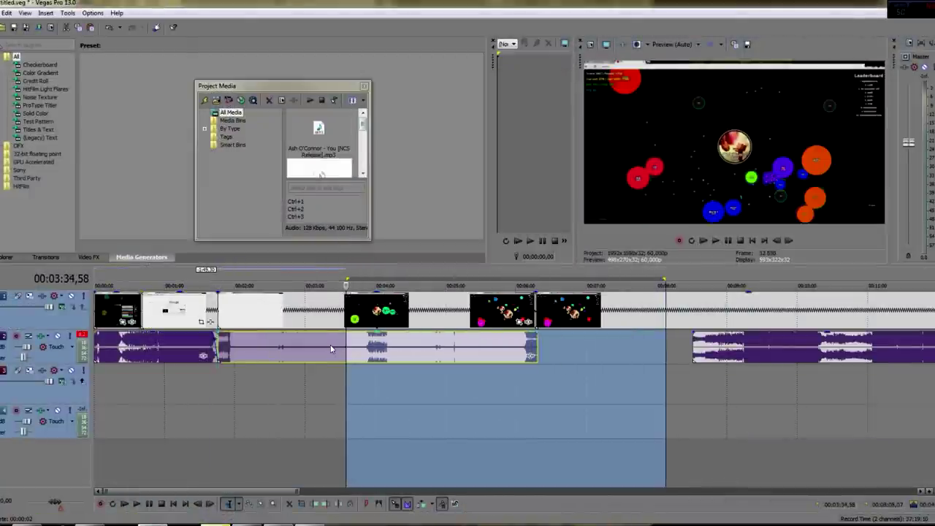
click(218, 390)
key(space)
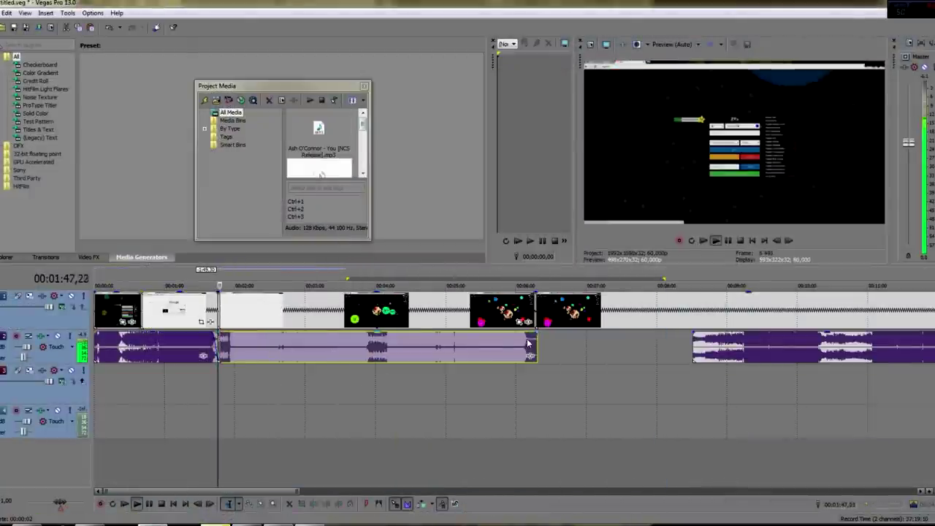
Step: Check the end of Invincible and move the Change Your Ways event back to overlap it near the 00:06:16,54 split
click(526, 395)
scroll(512, 391, up, 4)
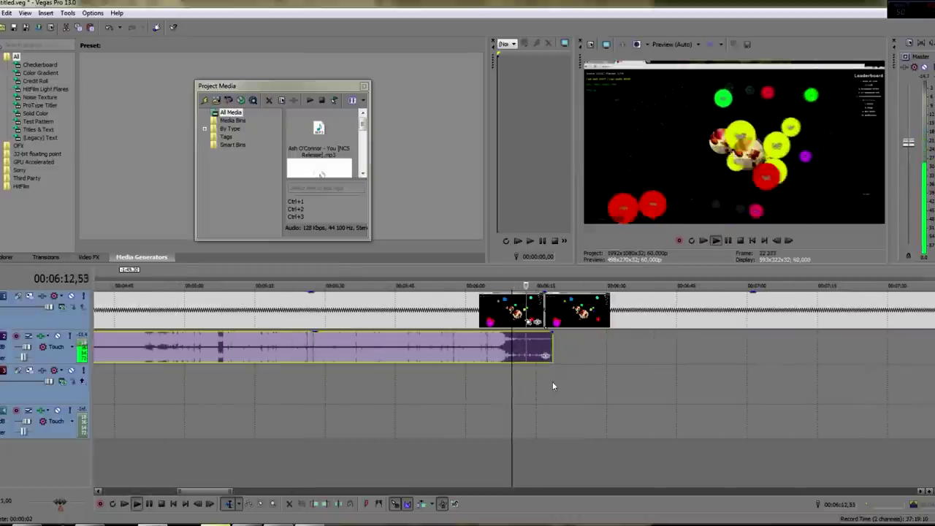
scroll(584, 387, down, 4)
drag(716, 354, 553, 353)
scroll(544, 348, up, 6)
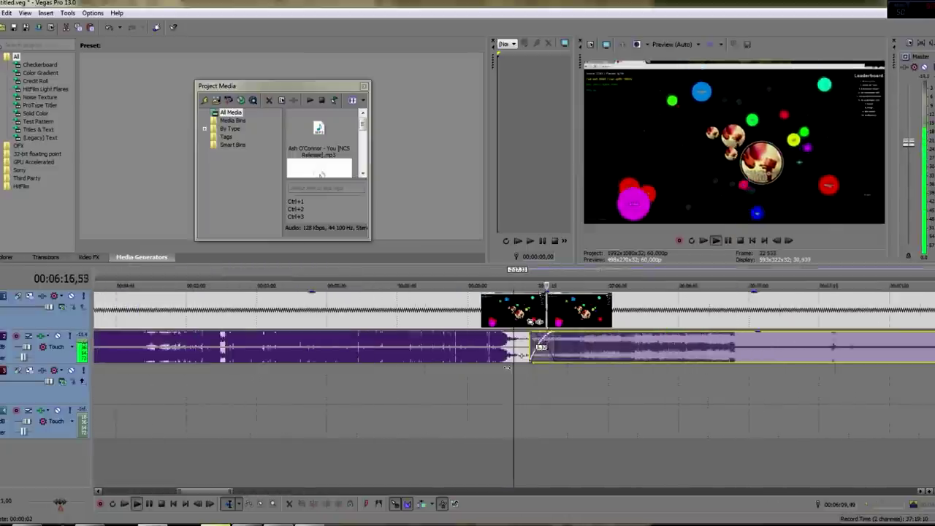
Step: Play the overlap and shift Change Your Ways about 3 seconds later, shortening the crossfade to about 2 seconds
click(537, 341)
click(537, 342)
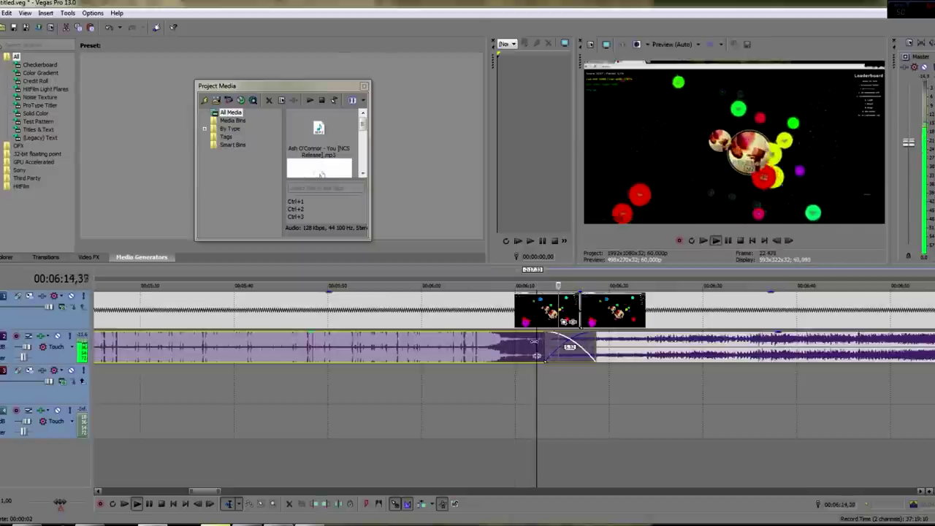
key(space)
drag(622, 347, 650, 351)
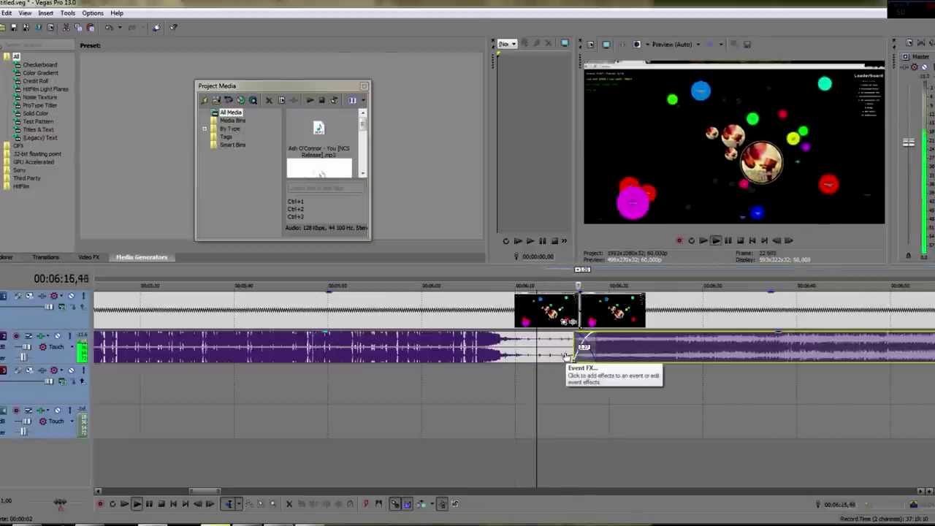
key(space)
Step: Play back the first song's fade-out leading up to the 00:01:45,28 split
scroll(470, 351, down, 5)
double_click(154, 349)
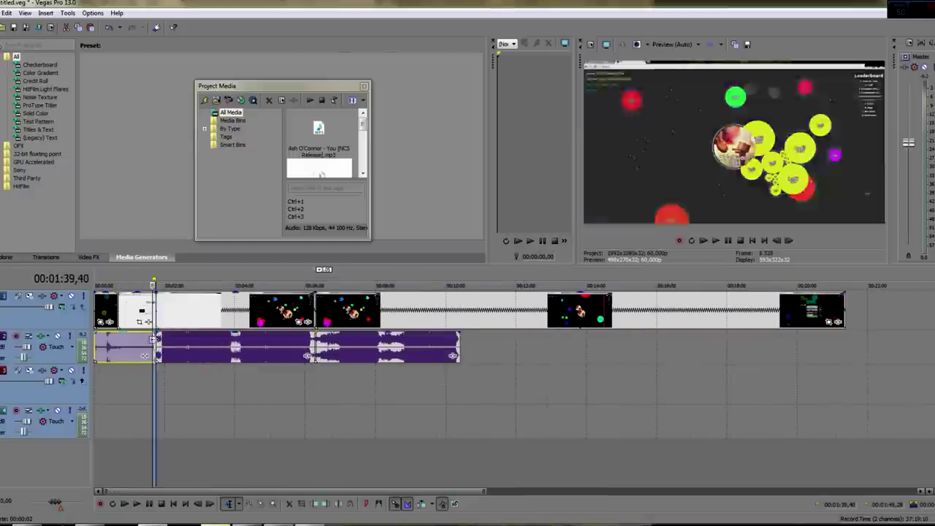
scroll(154, 349, up, 3)
key(space)
scroll(504, 355, up, 3)
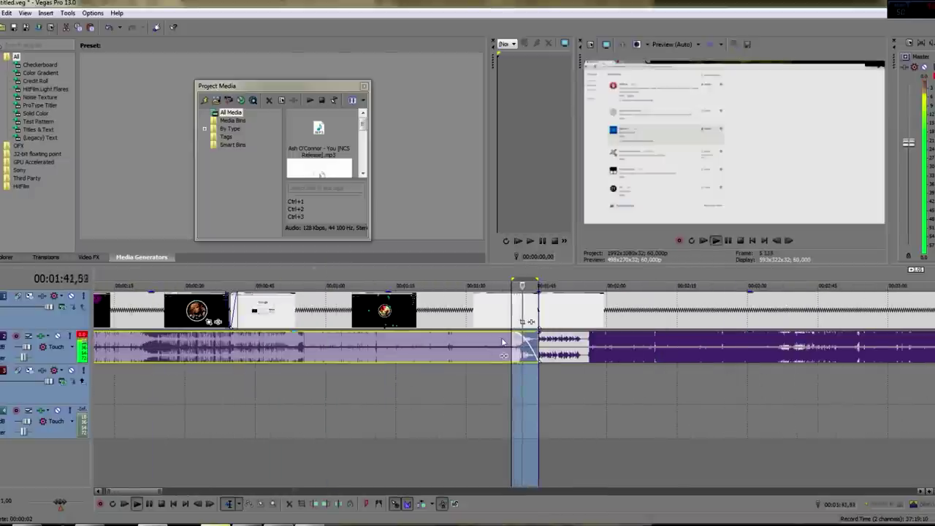
click(502, 343)
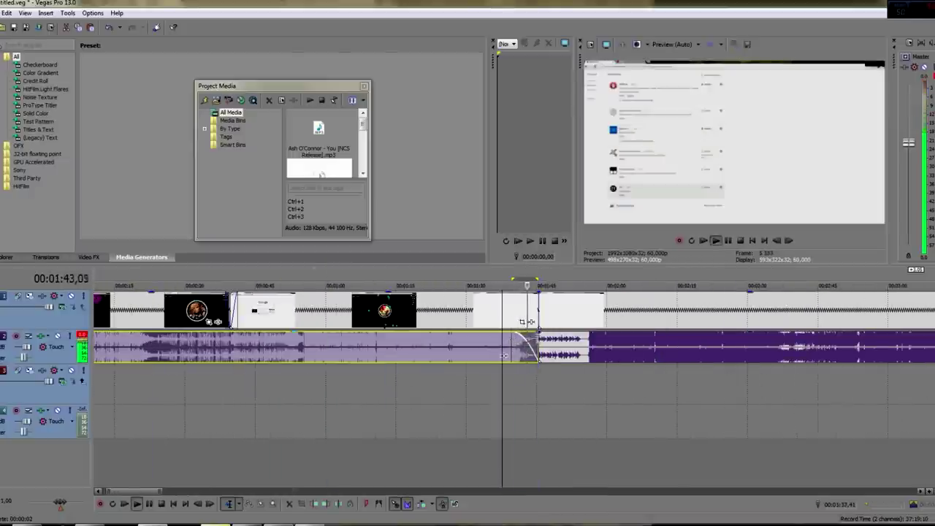
scroll(474, 321, up, 5)
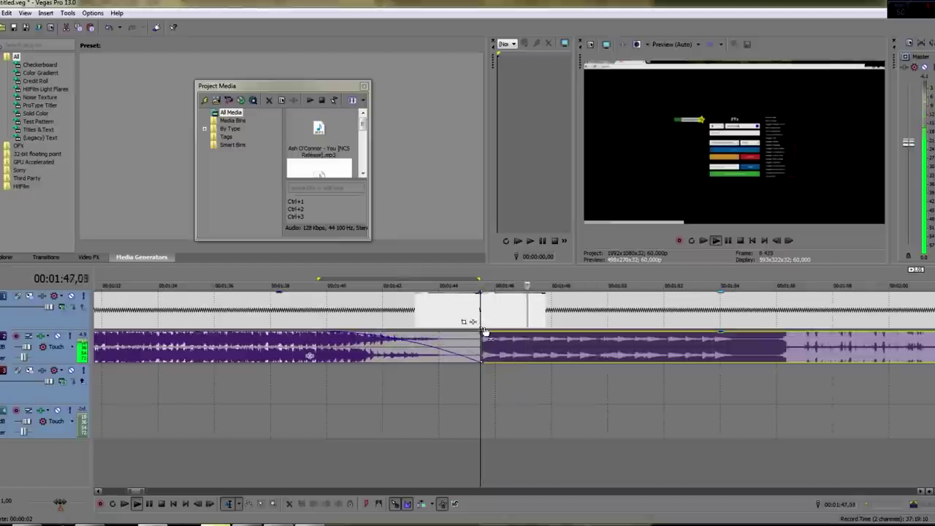
Step: Give the start of Invincible a fade-in of about 4 seconds and play it back
drag(569, 339, 598, 339)
double_click(488, 345)
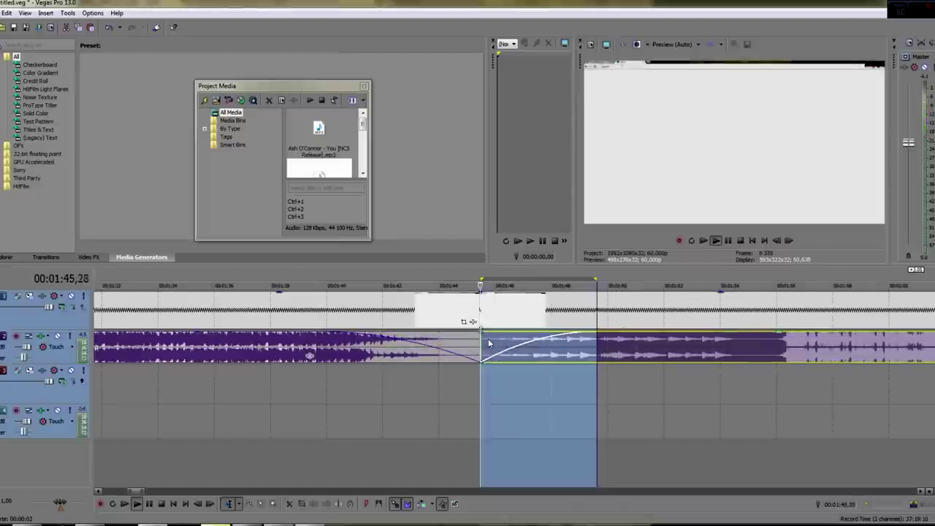
double_click(613, 342)
click(613, 341)
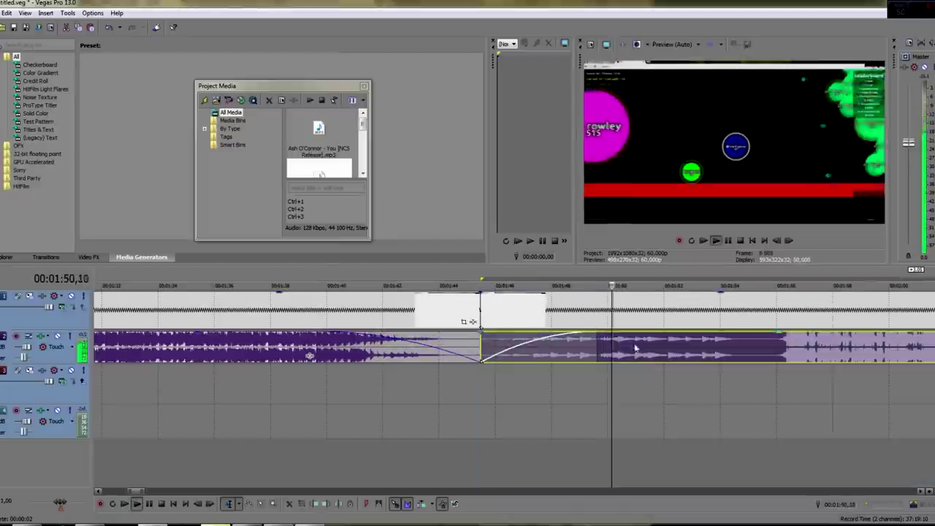
Step: Play the second and third songs at several points to check how they fit the gameplay
scroll(641, 345, down, 2)
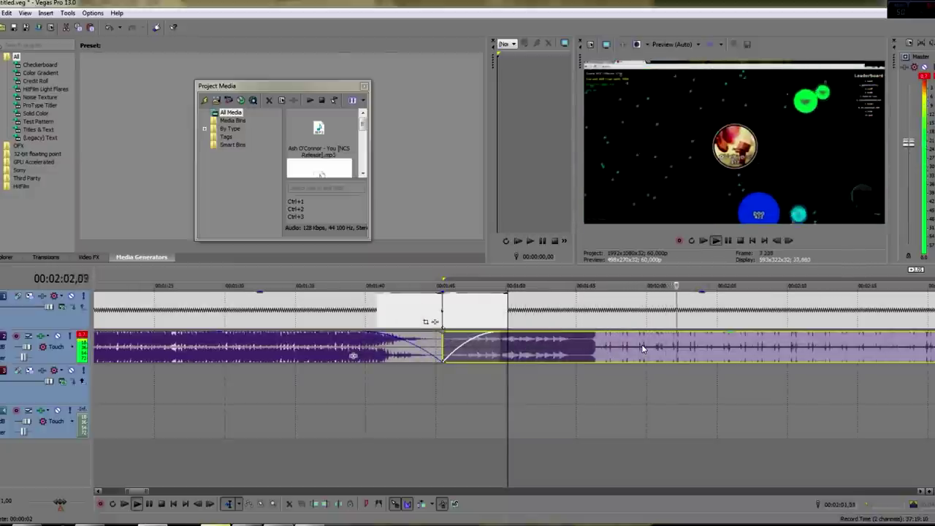
scroll(641, 344, down, 4)
scroll(679, 352, down, 3)
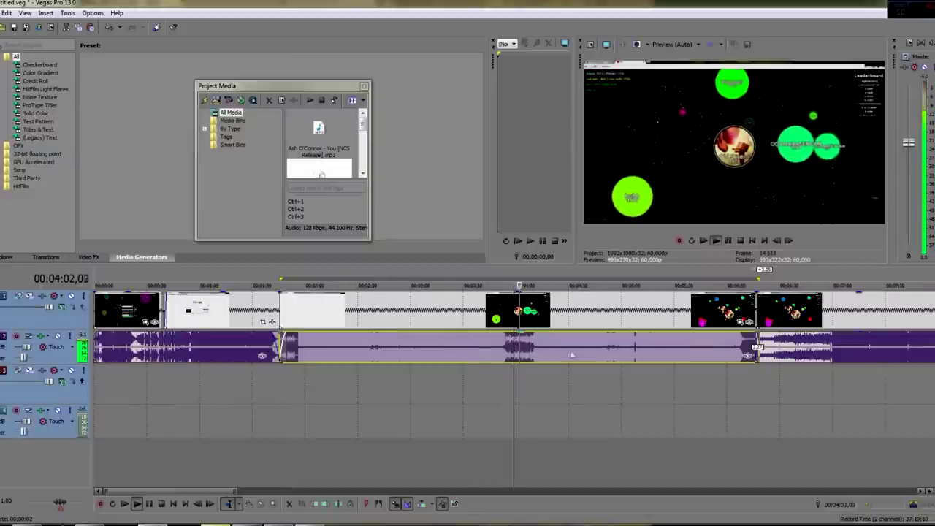
scroll(589, 353, down, 4)
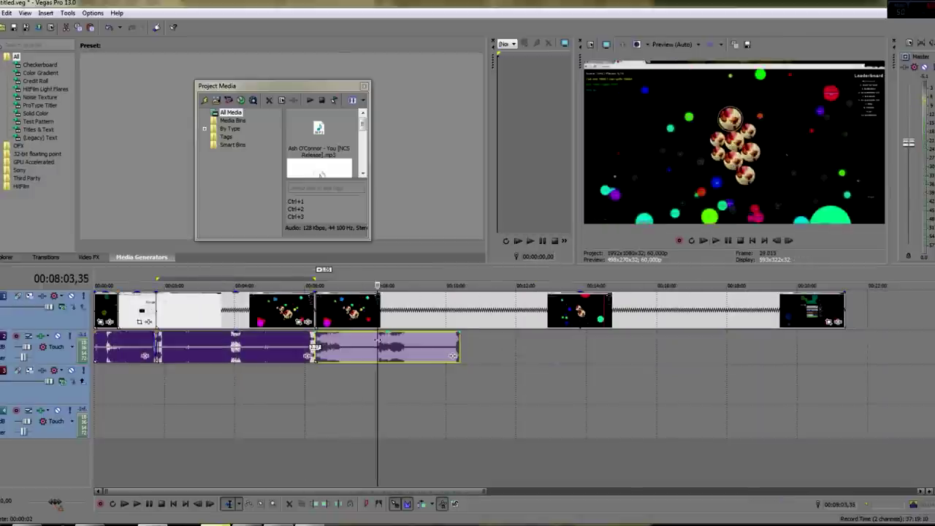
double_click(390, 340)
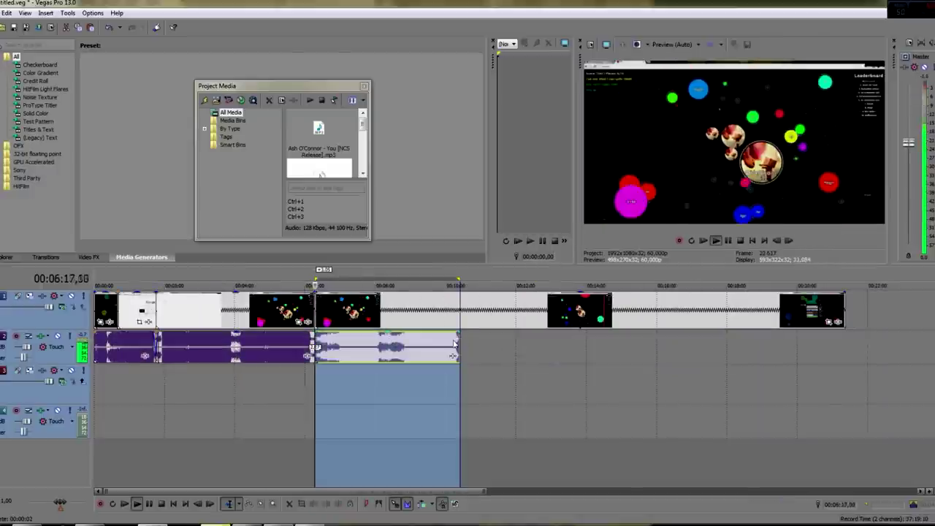
scroll(468, 343, up, 2)
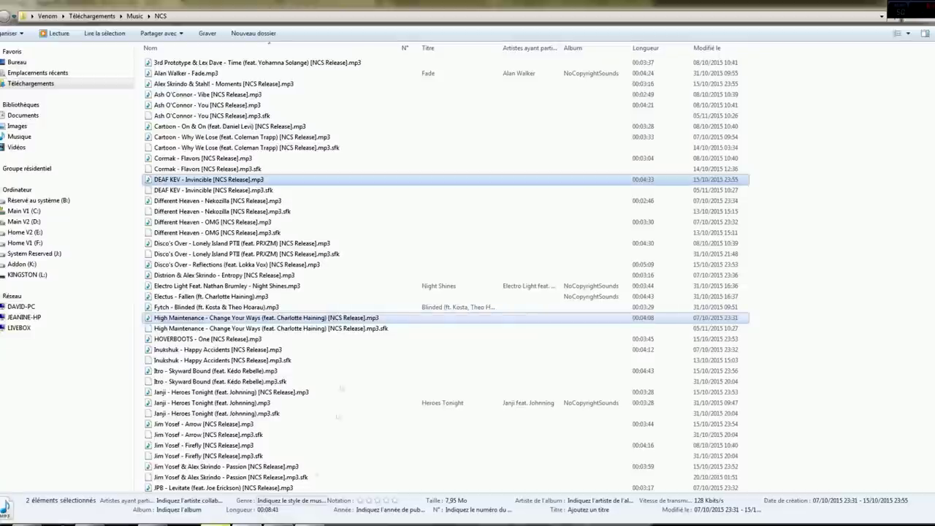
Step: Switch to the NCS music folder and preview "Janji - Heroes Tonight (feat. Johnning) [NCS Release].mp3" and another song further down
double_click(239, 395)
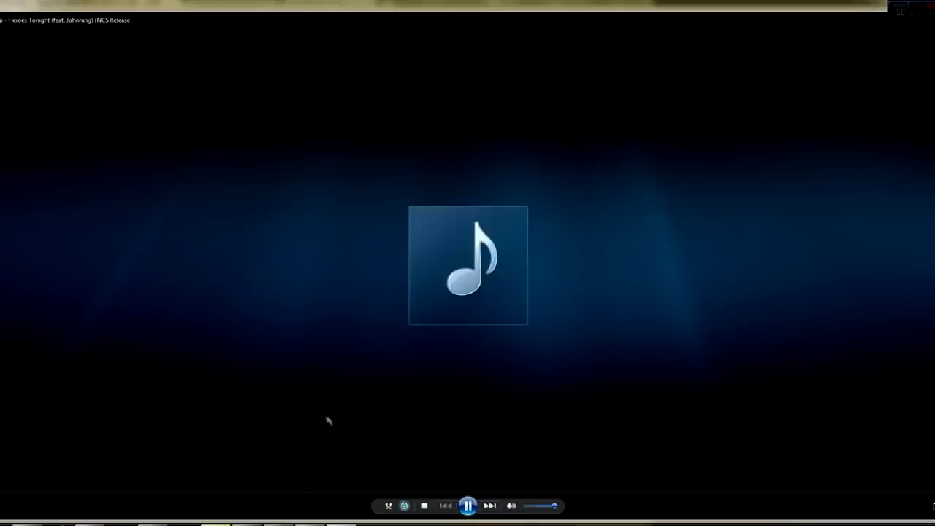
click(268, 493)
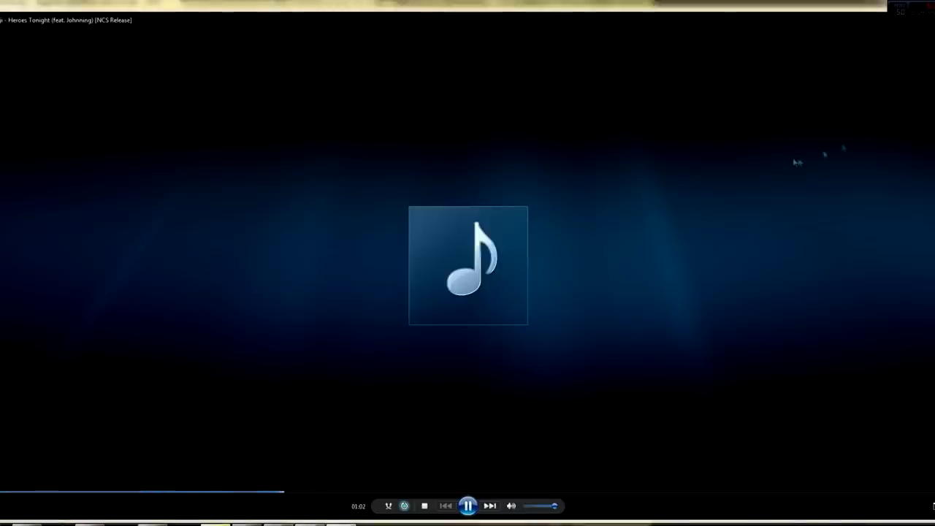
click(340, 523)
click(340, 523)
right_click(340, 523)
click(339, 507)
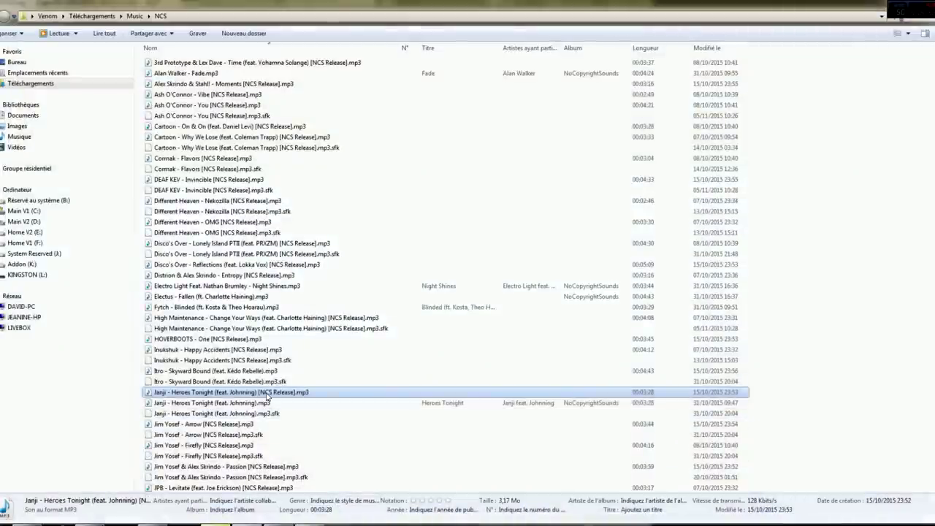
scroll(267, 395, down, 4)
double_click(314, 370)
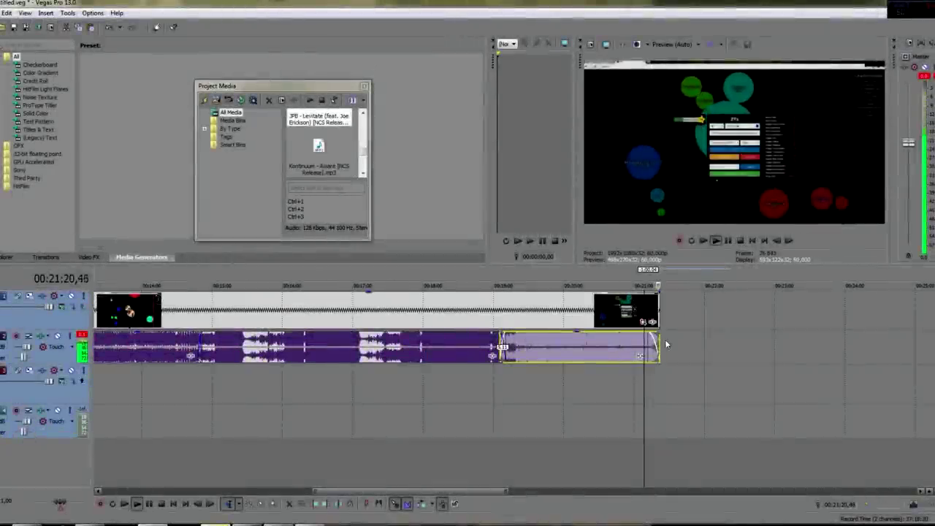
Step: Render the project to K:\Agar.io\ as "Skin Extension FFA.mp4" with the MainConcept AVC/AAC Internet HD 1080p template
scroll(666, 343, down, 2)
click(1, 13)
click(45, 93)
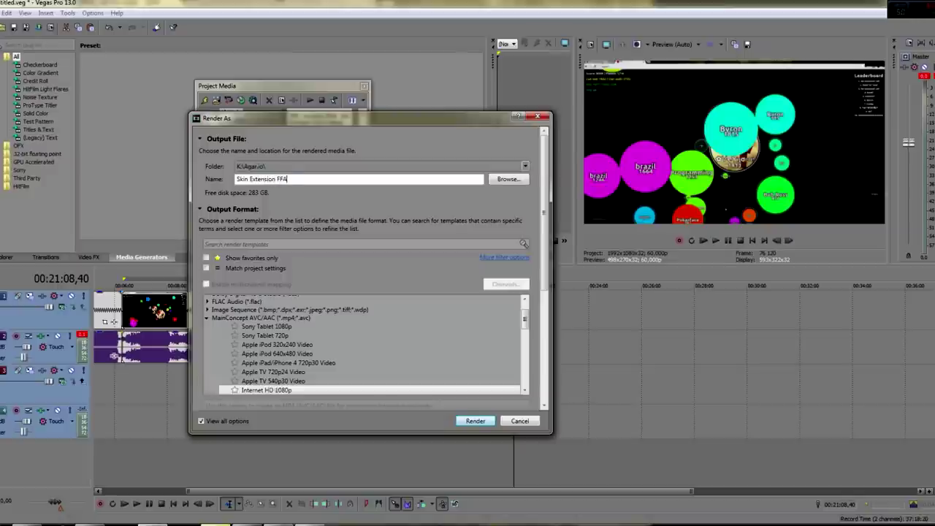
click(281, 381)
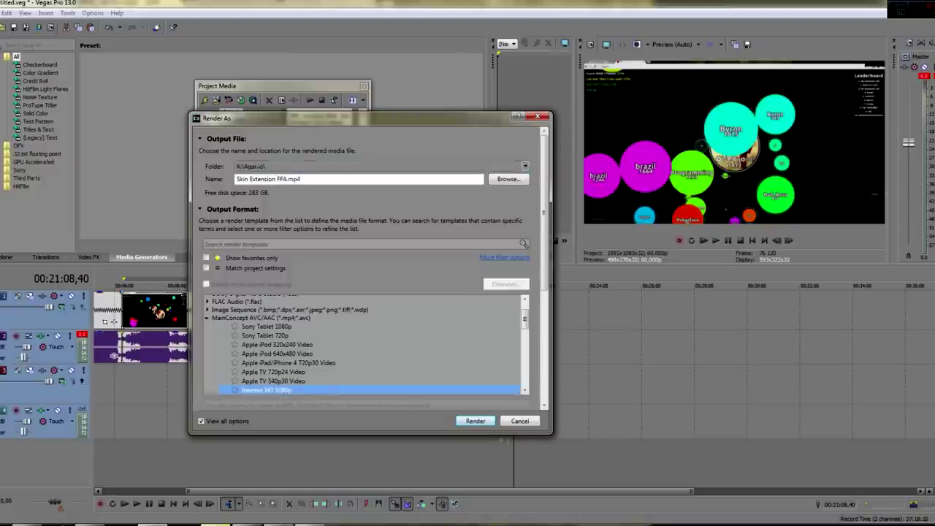
click(476, 421)
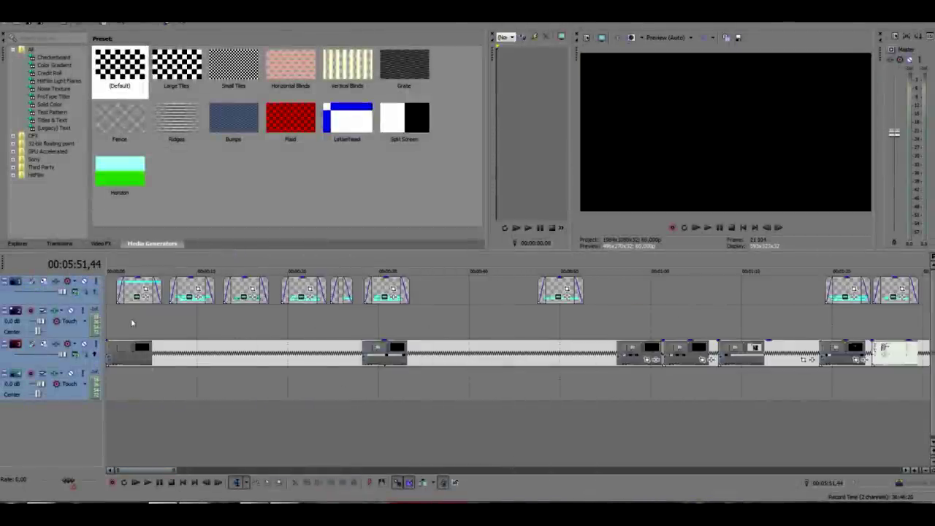
Step: View the "#01 - Importing media (drag & drop)" title near the timeline's start and show the Titles & Text generator's preset
click(133, 323)
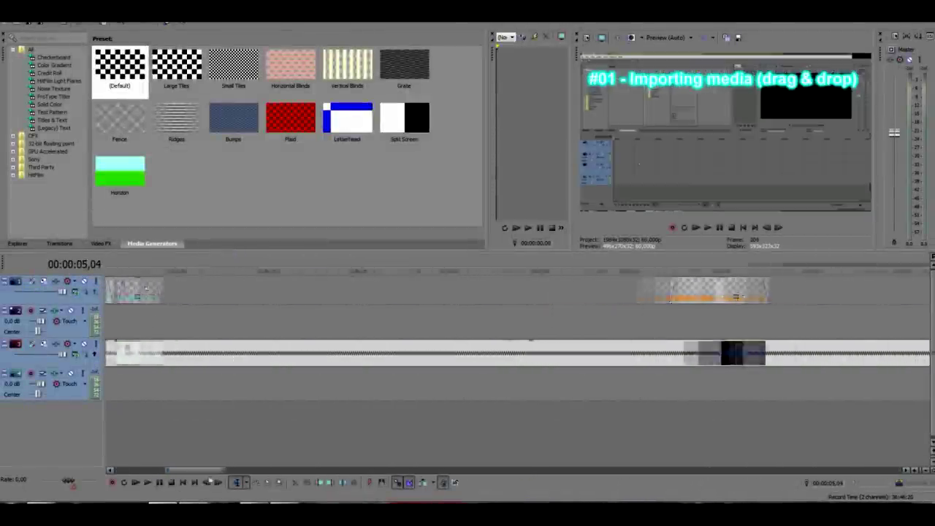
click(58, 120)
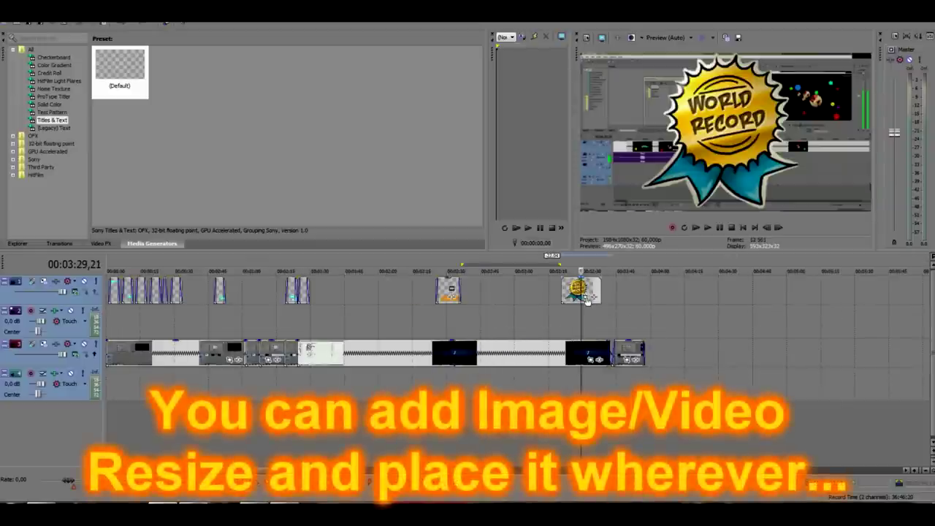
Step: Use Pan/Crop to shrink the world-record-medal image with a frame about 568 by 472, centred at about -48, 41, towards the picture's lower right
click(587, 298)
scroll(410, 214, down, 6)
drag(386, 206, 451, 141)
drag(409, 194, 357, 174)
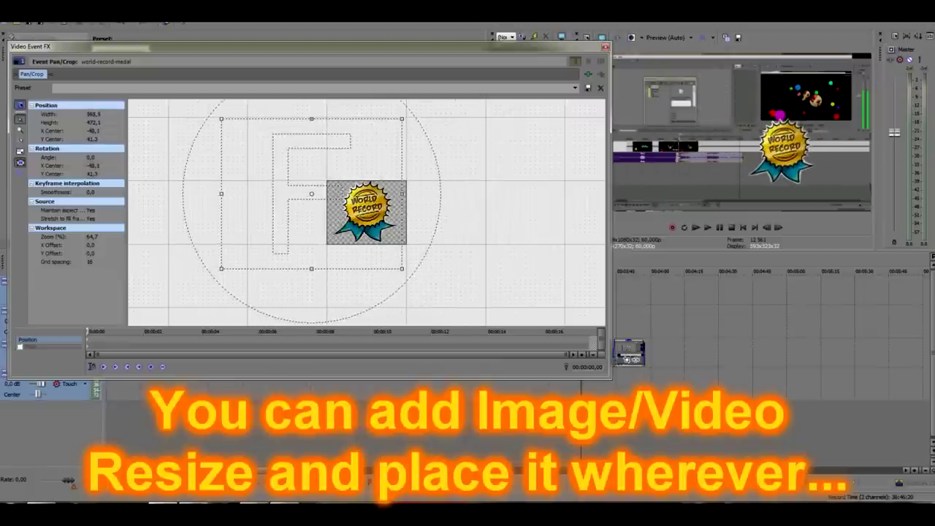
click(605, 47)
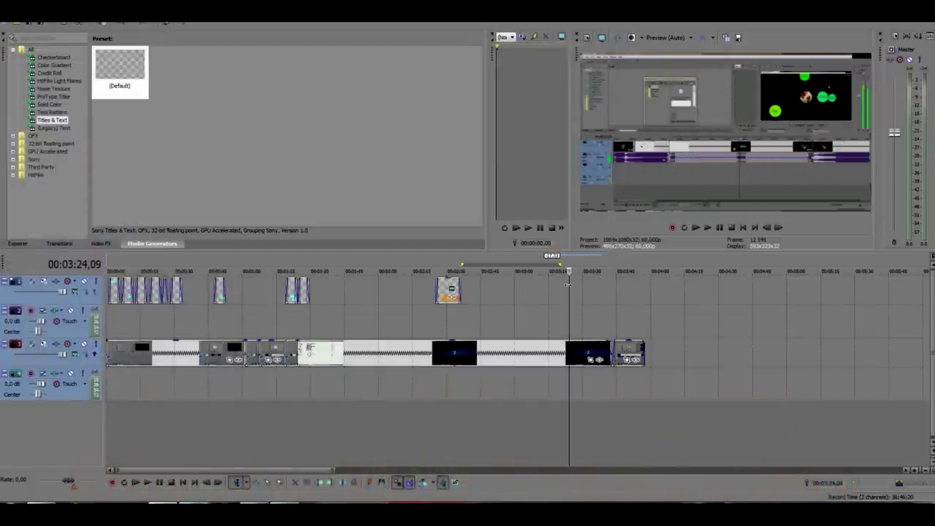